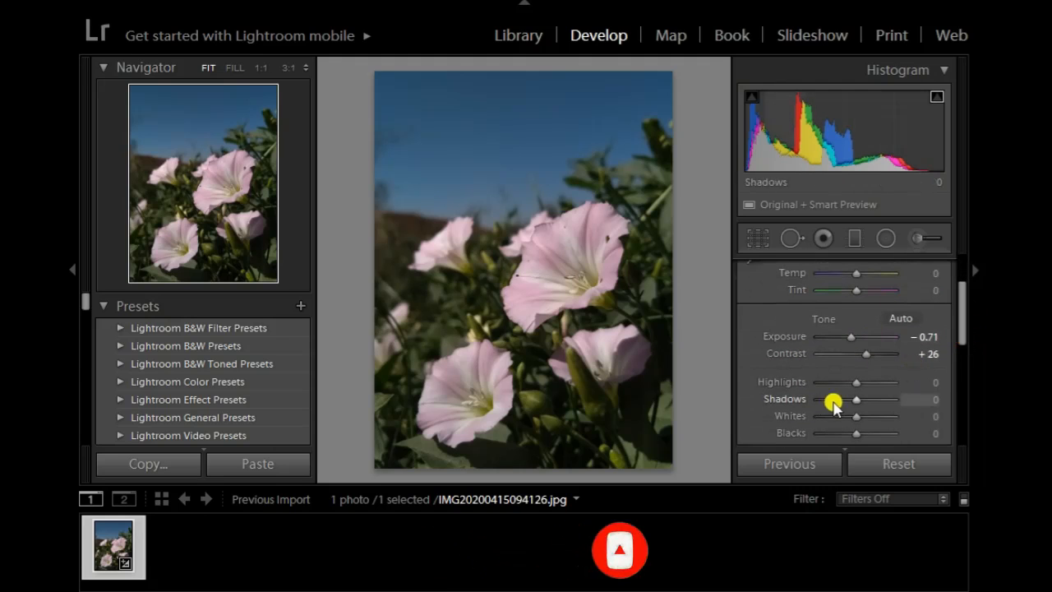
# - Set the photo's Highlights to −31, Shadows to +60, Whites to −45 and Blacks to −21
pyautogui.moveTo(859, 384); pyautogui.dragTo(838, 418)
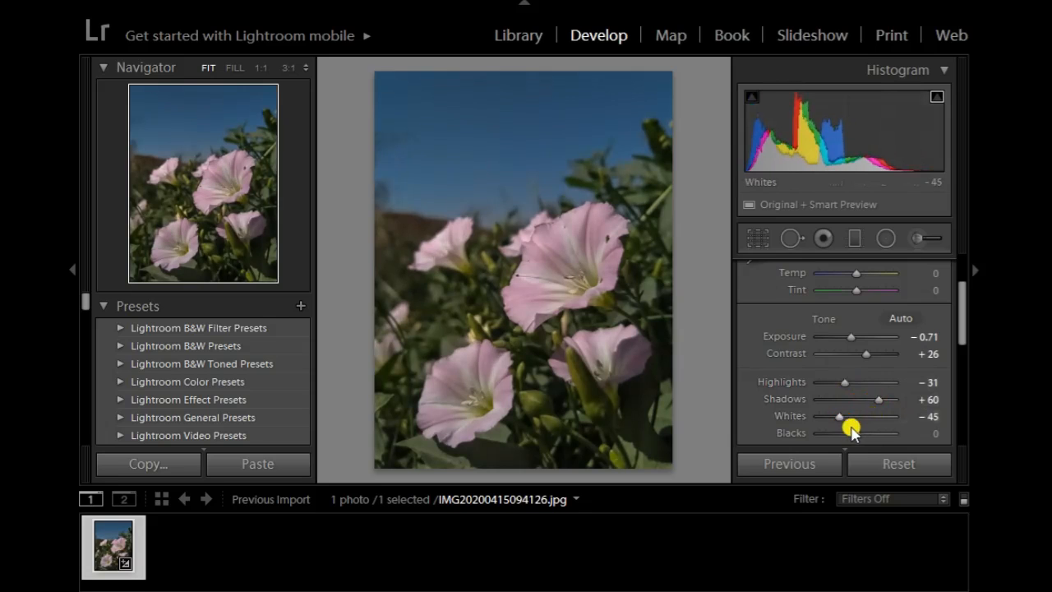
pyautogui.moveTo(854, 437); pyautogui.dragTo(852, 438)
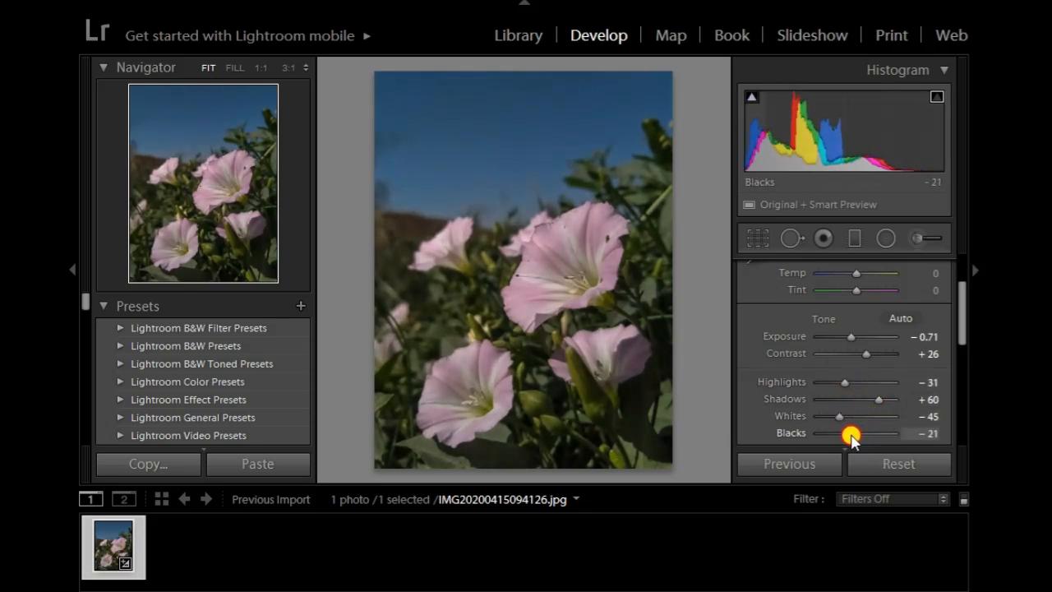
# - Set the Presence values to Clarity +36, Vibrance +26 and Saturation +12
pyautogui.moveTo(962, 322); pyautogui.dragTo(961, 367)
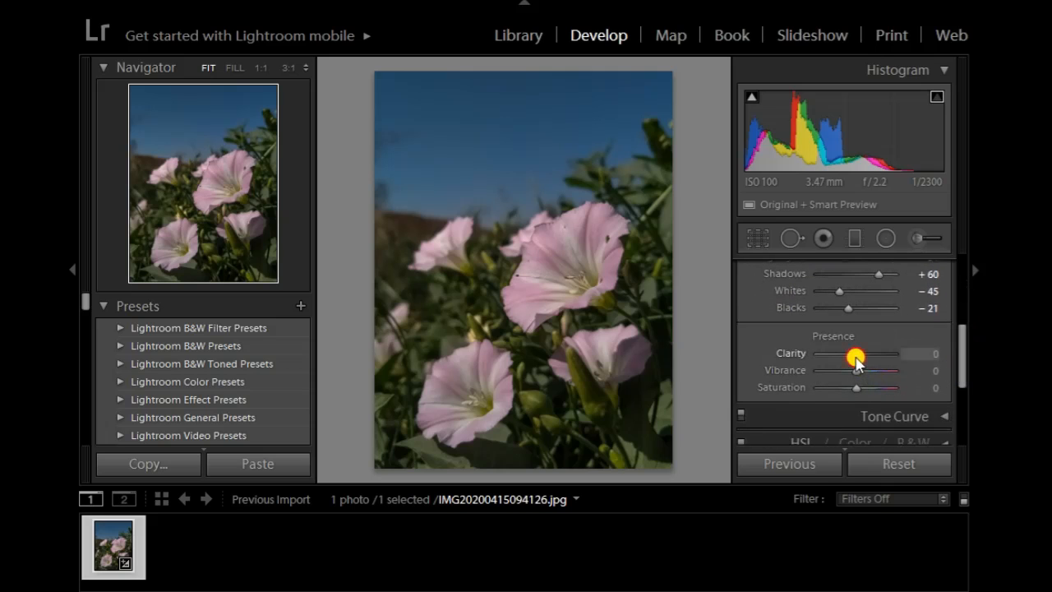
pyautogui.moveTo(855, 359); pyautogui.dragTo(869, 356)
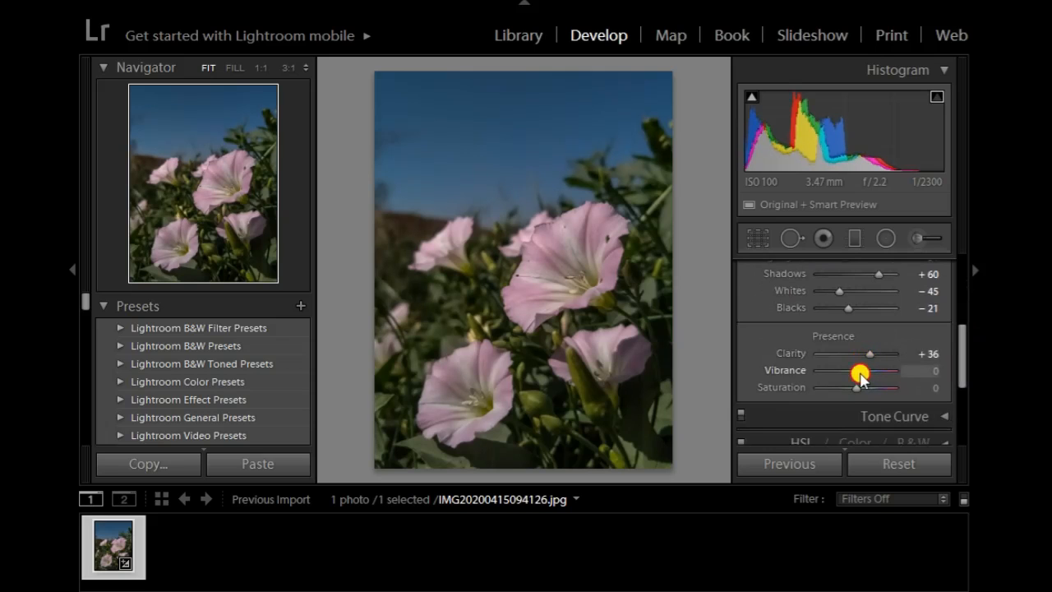
pyautogui.moveTo(862, 375); pyautogui.dragTo(859, 394)
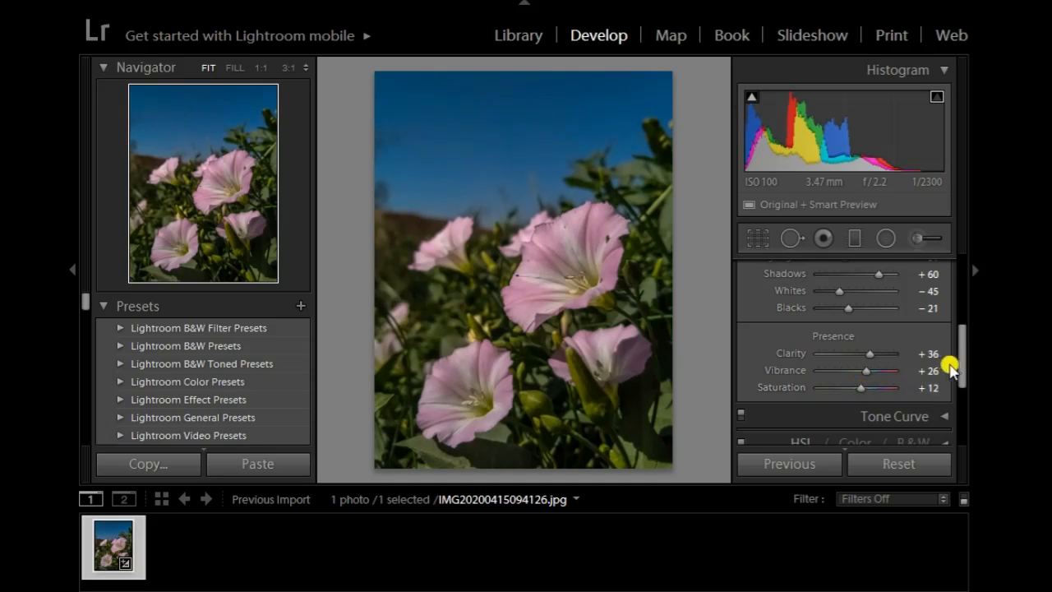
# - Shape the tone curve with Highlights −72, Lights +3 and Darks +20, and adjust its Shadows slightly
pyautogui.moveTo(959, 357); pyautogui.dragTo(961, 399)
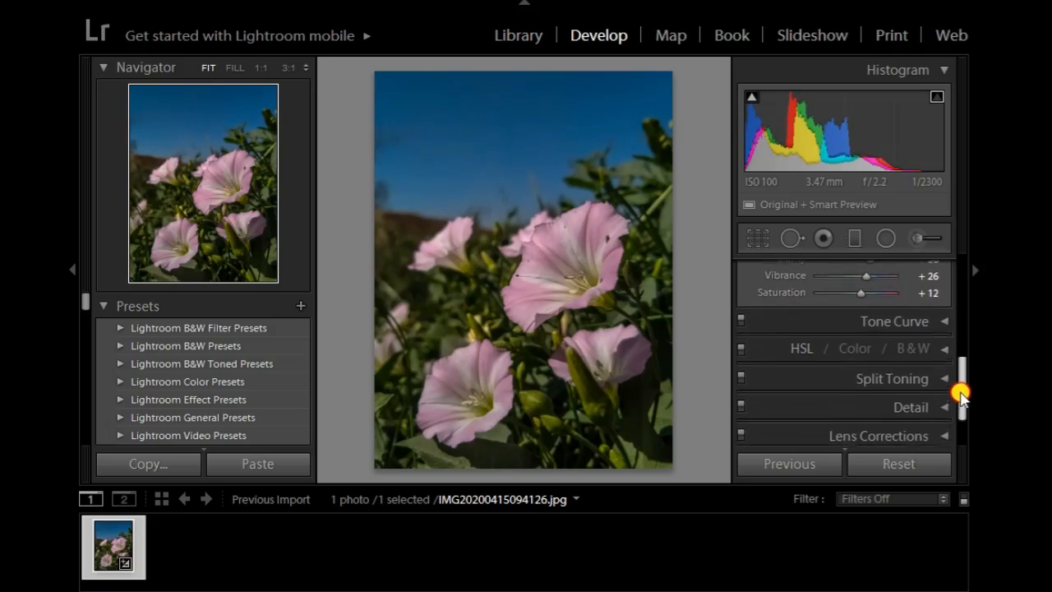
pyautogui.click(927, 321)
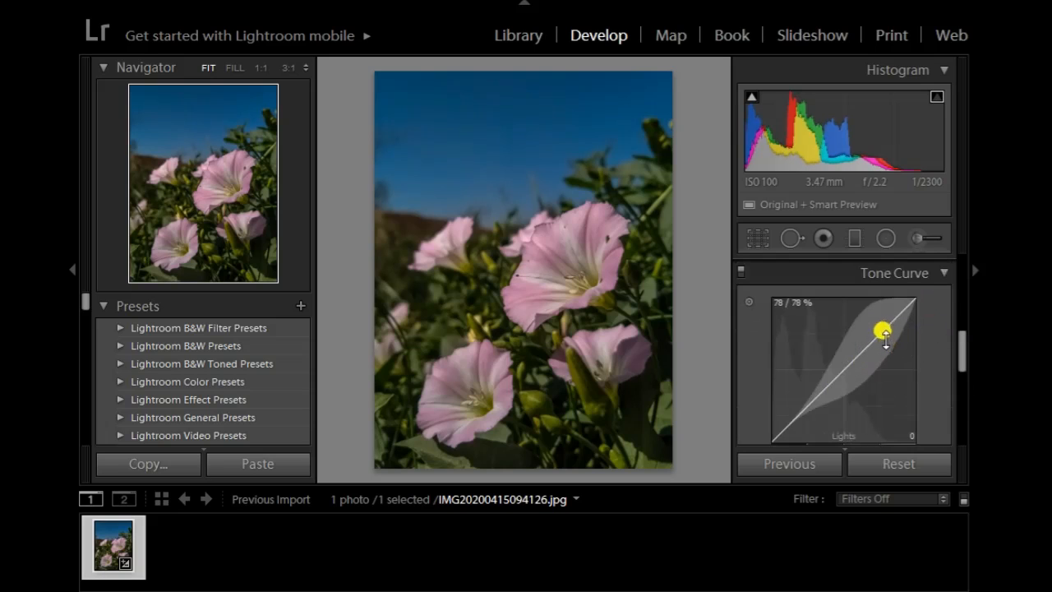
pyautogui.moveTo(888, 320)
pyautogui.mouseDown()
pyautogui.moveTo(827, 281)
pyautogui.moveTo(827, 331)
pyautogui.moveTo(797, 366)
pyautogui.moveTo(809, 392)
pyautogui.moveTo(845, 365)
pyautogui.moveTo(811, 354)
pyautogui.moveTo(725, 405)
pyautogui.moveTo(716, 367)
pyautogui.mouseUp()
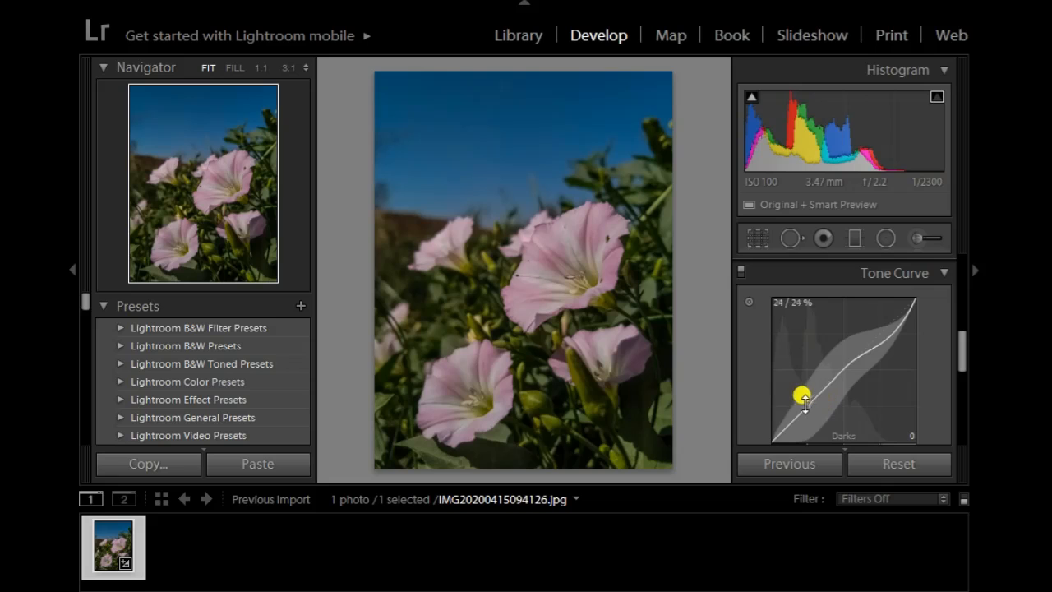
pyautogui.moveTo(802, 398); pyautogui.dragTo(787, 385)
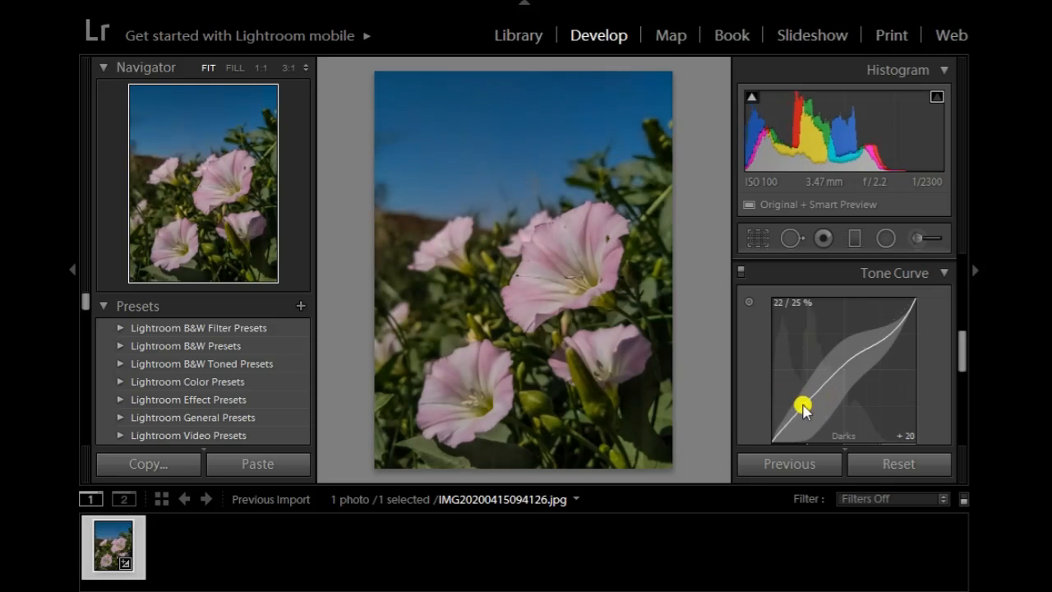
pyautogui.moveTo(958, 350); pyautogui.dragTo(958, 384)
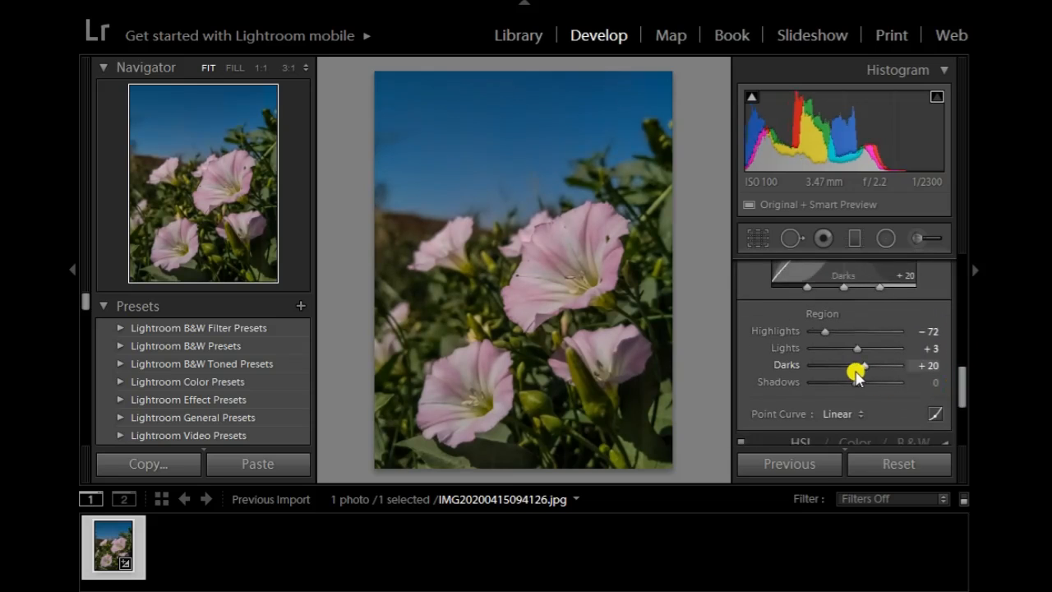
pyautogui.moveTo(855, 383); pyautogui.dragTo(852, 383)
# - Shift the HSL hues of the sky, foliage and background to Blue −77, Aqua −1, Green −28, Yellow −27 and Orange −13
pyautogui.moveTo(959, 384); pyautogui.dragTo(963, 421)
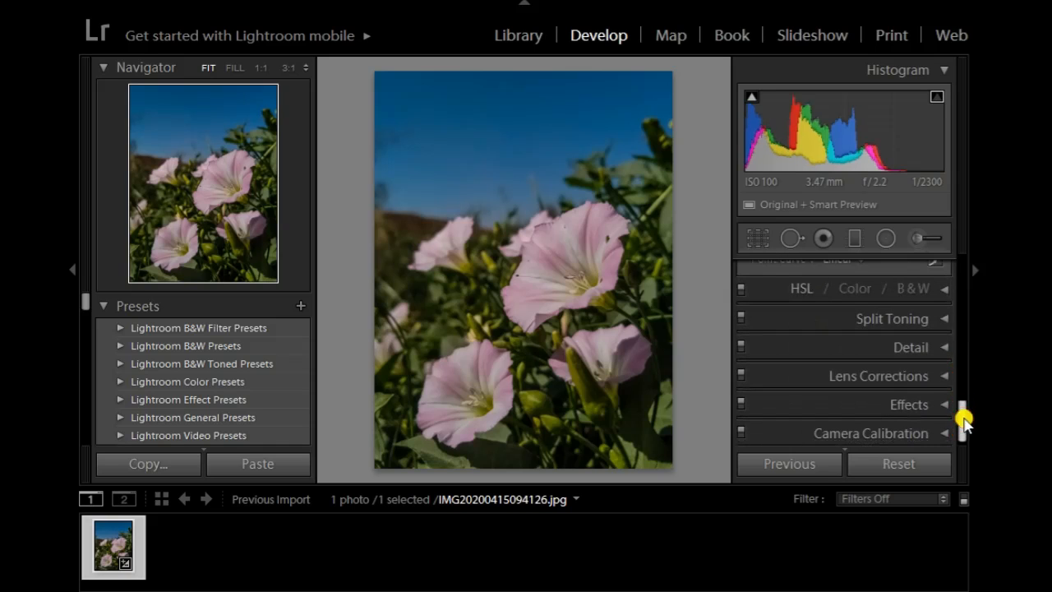
pyautogui.click(894, 289)
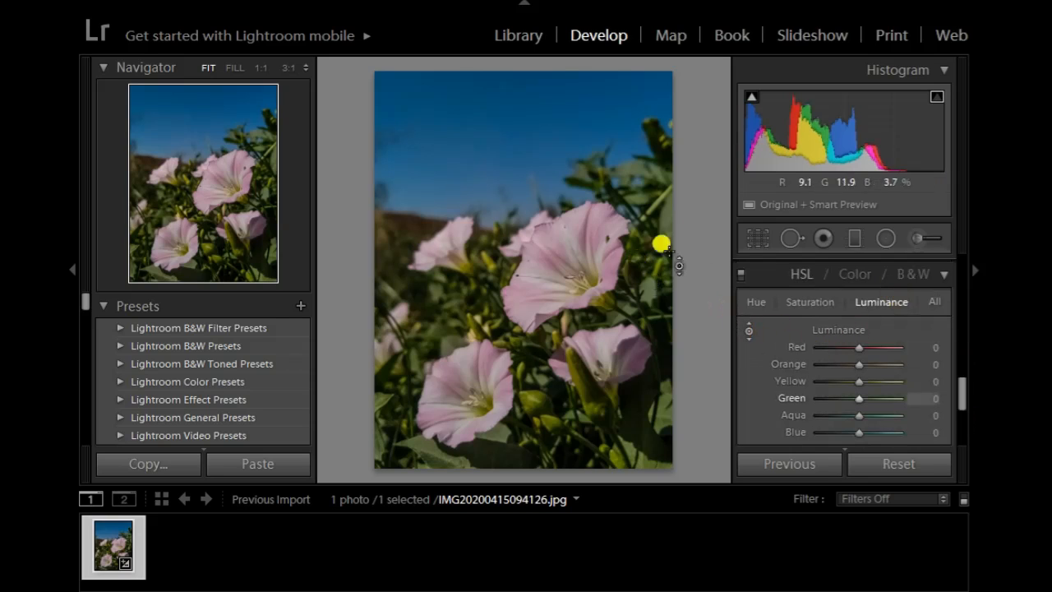
pyautogui.click(748, 304)
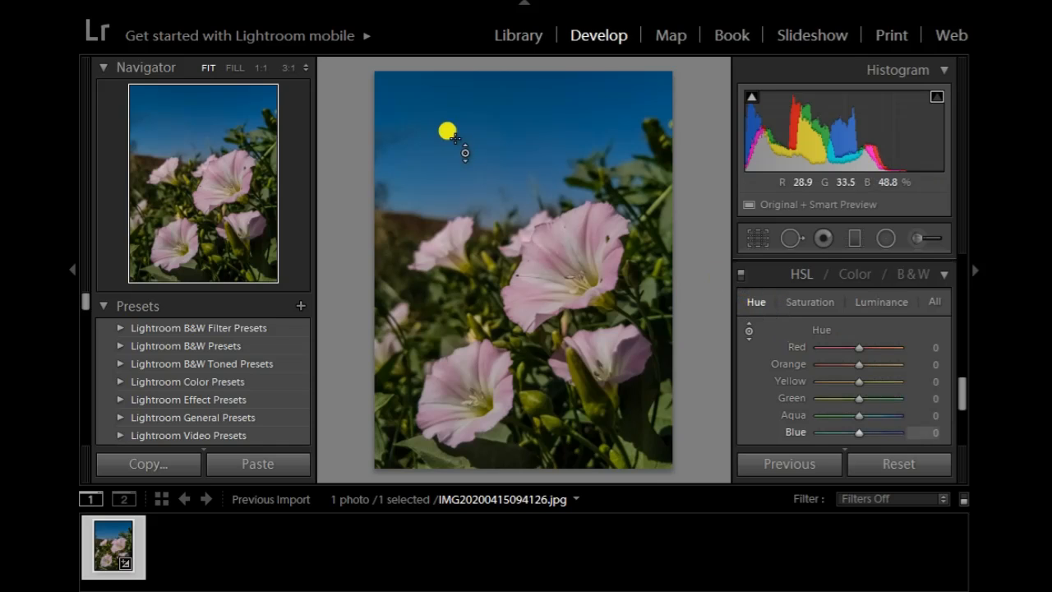
pyautogui.moveTo(456, 139); pyautogui.dragTo(470, 209)
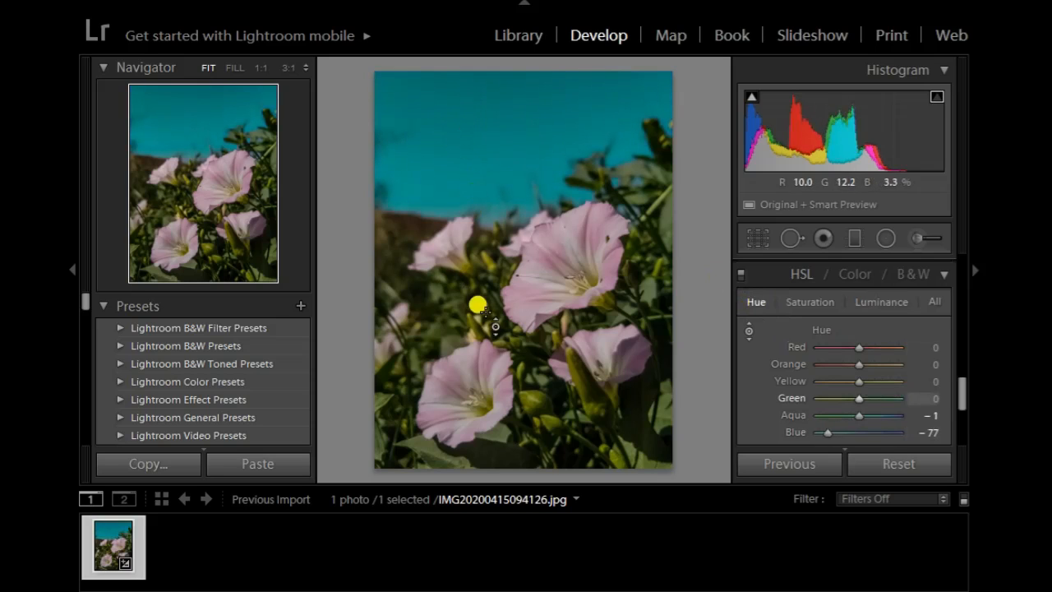
pyautogui.moveTo(630, 430); pyautogui.dragTo(652, 411)
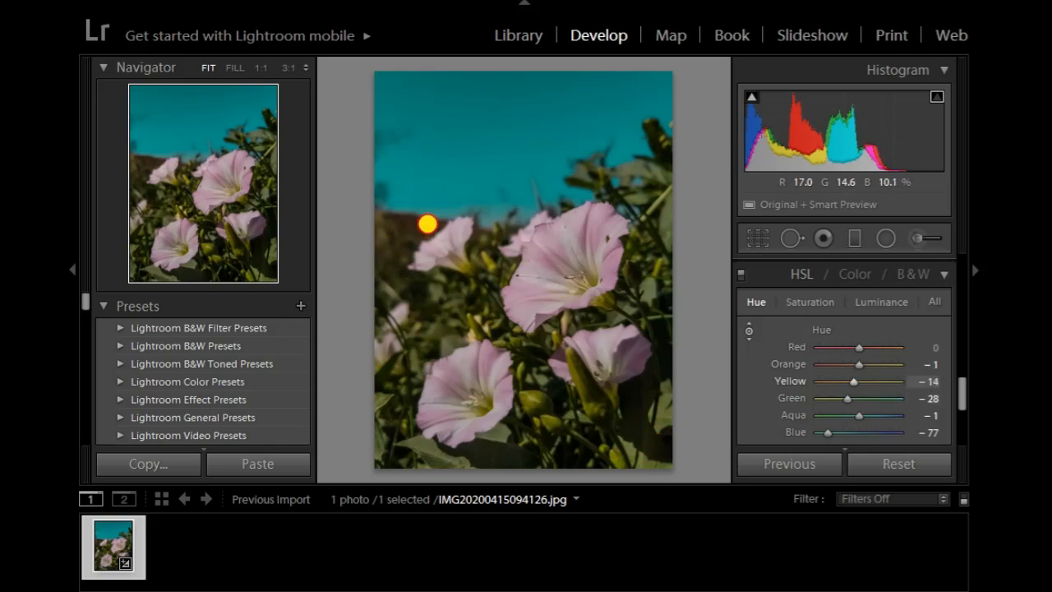
pyautogui.moveTo(422, 233); pyautogui.dragTo(416, 244)
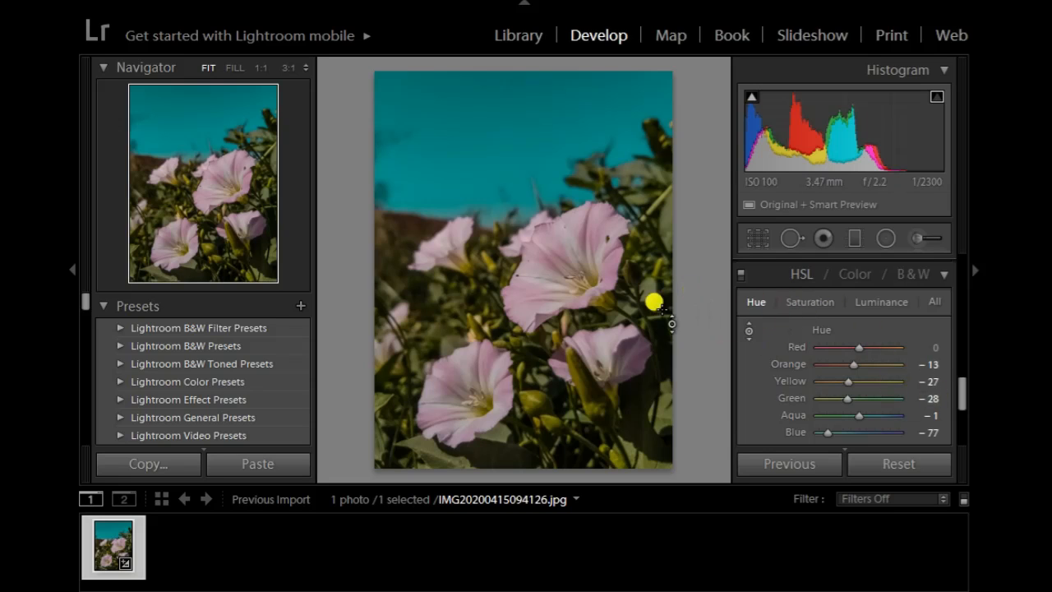
# - Adjust HSL saturation to Blue −46, Orange −19, Yellow +4 and Green +11, and strongly boost the saturation of the pink petals
pyautogui.click(802, 306)
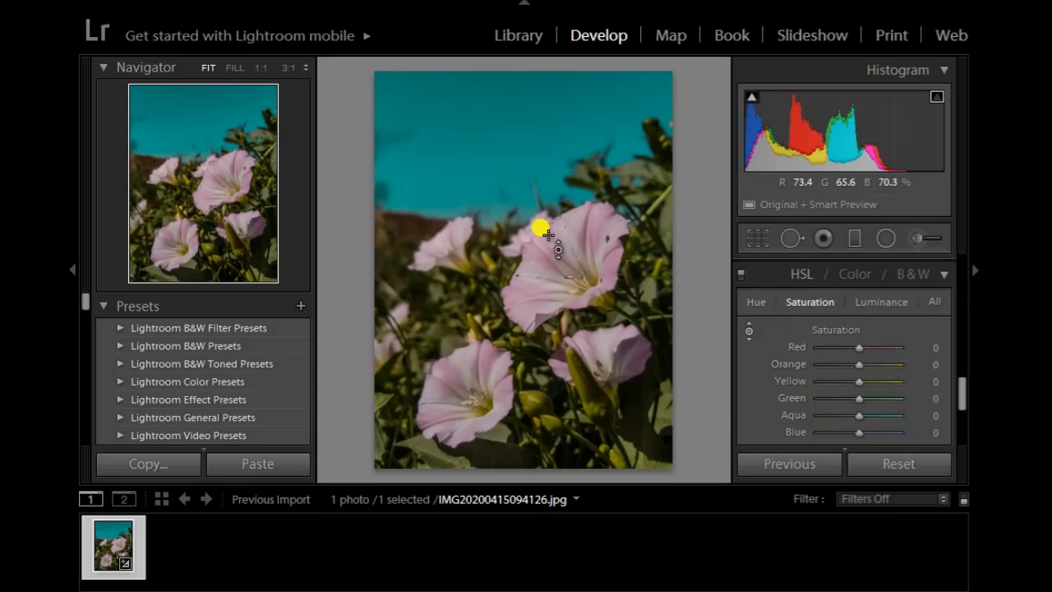
pyautogui.moveTo(548, 234); pyautogui.dragTo(526, 150)
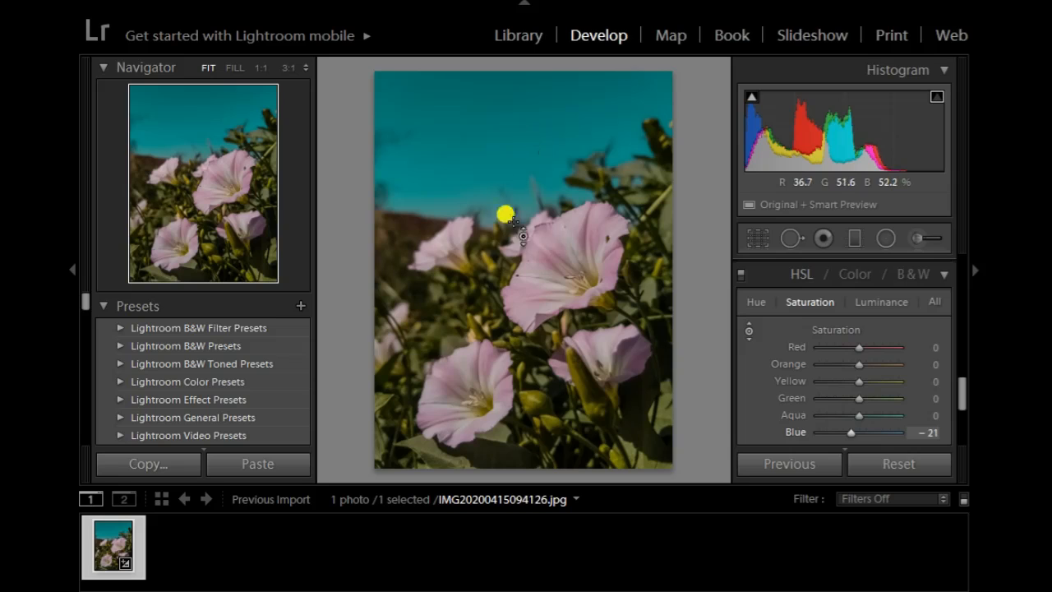
pyautogui.click(541, 398)
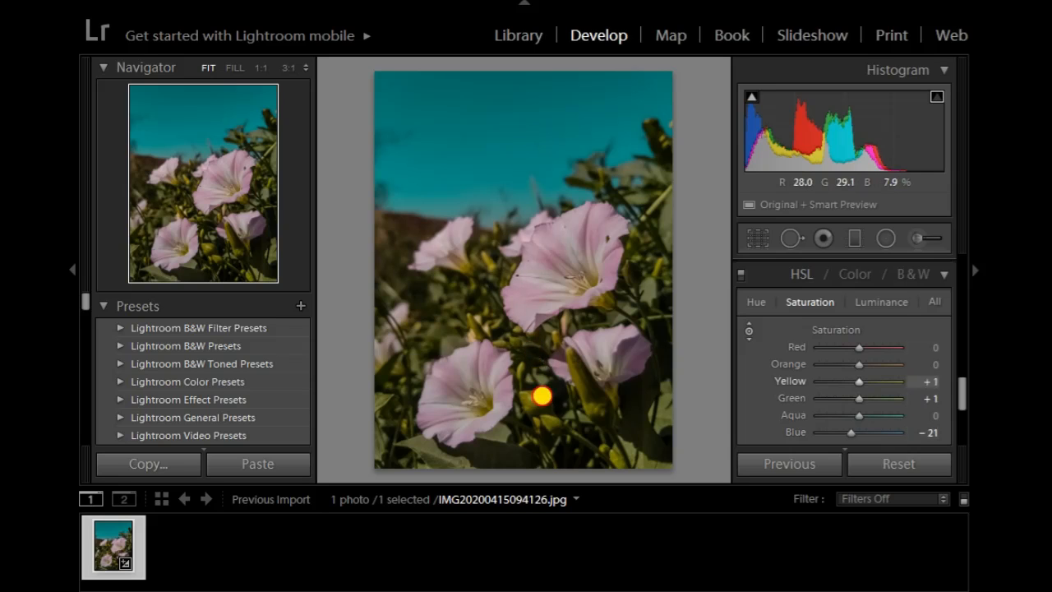
pyautogui.moveTo(539, 272); pyautogui.dragTo(603, 140)
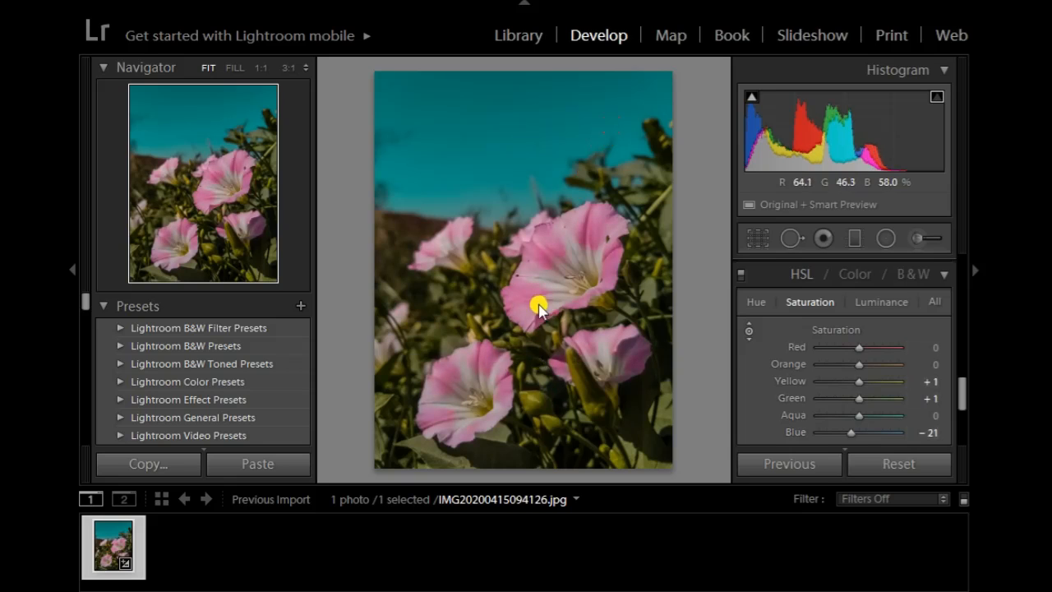
pyautogui.click(578, 280)
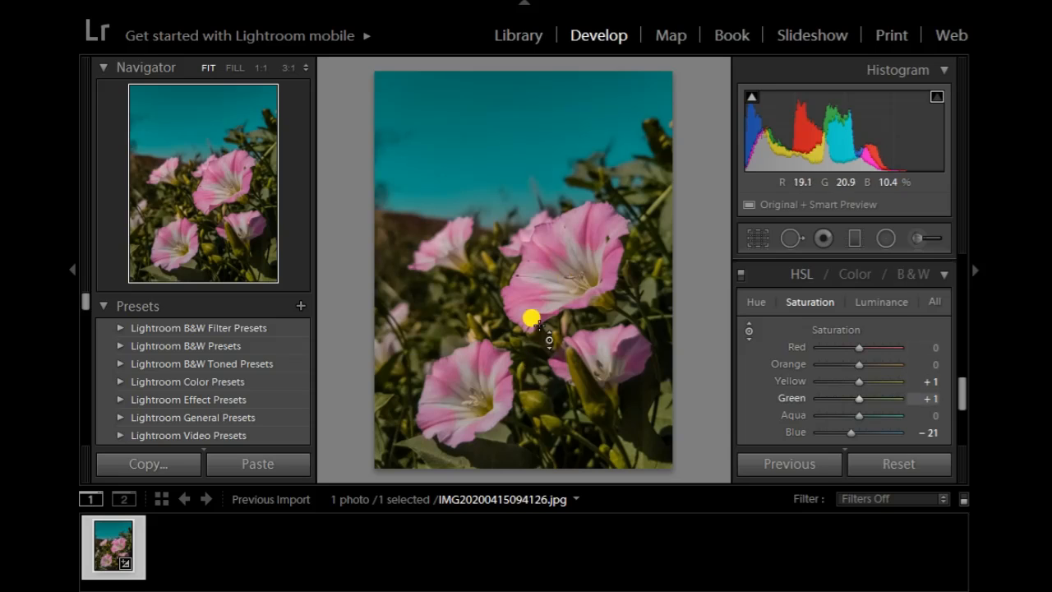
pyautogui.moveTo(538, 139); pyautogui.dragTo(535, 164)
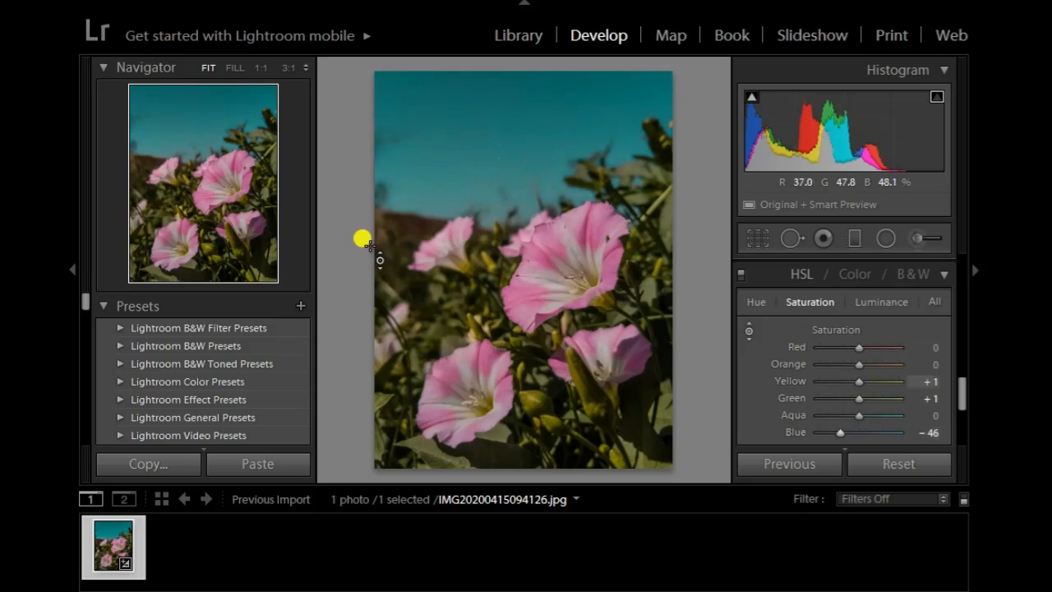
pyautogui.moveTo(408, 220); pyautogui.dragTo(400, 244)
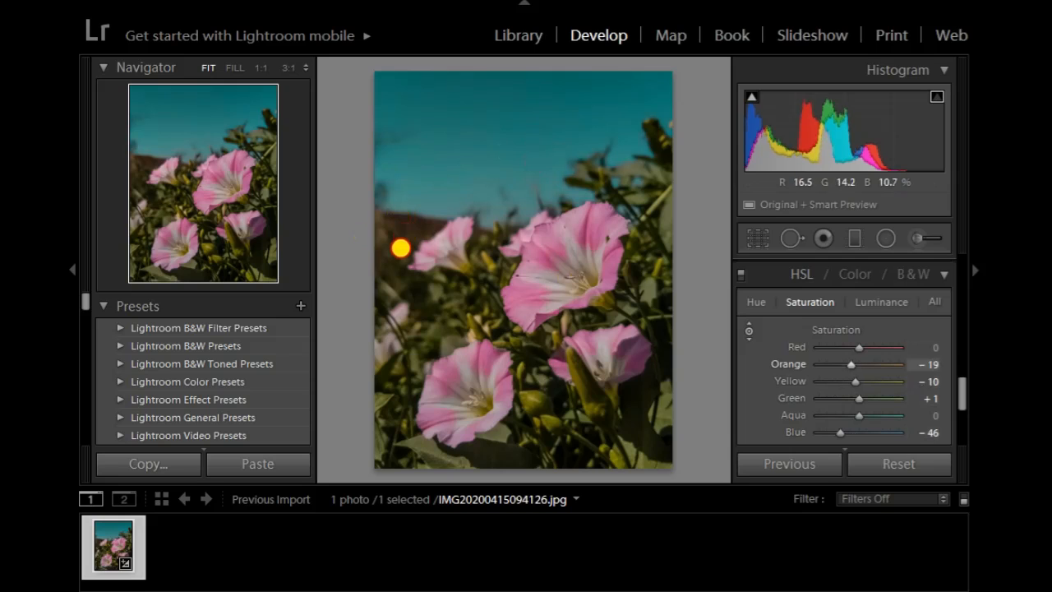
pyautogui.moveTo(525, 397); pyautogui.dragTo(526, 430)
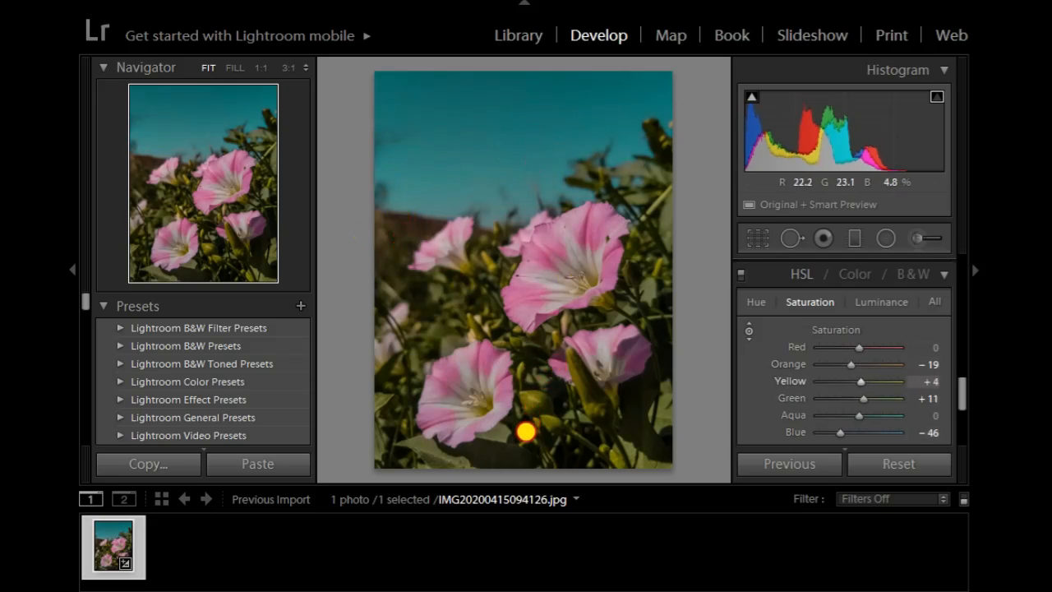
# - Adjust HSL luminance to Yellow +69, Green +23, Orange −8 and Blue −8 by sampling the foliage and sky
pyautogui.click(881, 301)
pyautogui.moveTo(558, 380); pyautogui.dragTo(502, 377)
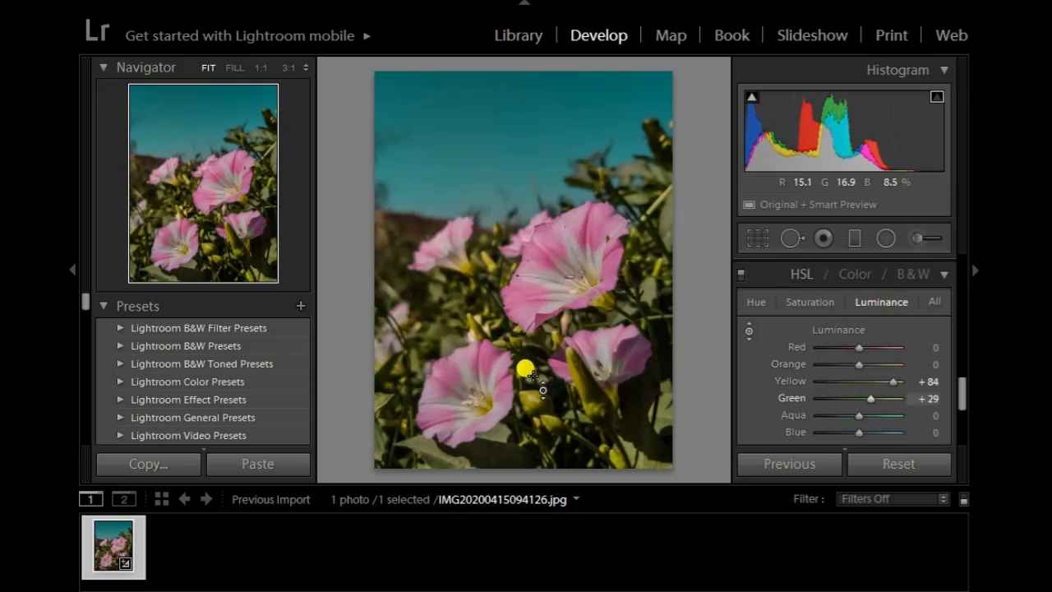
pyautogui.moveTo(479, 184); pyautogui.dragTo(465, 281)
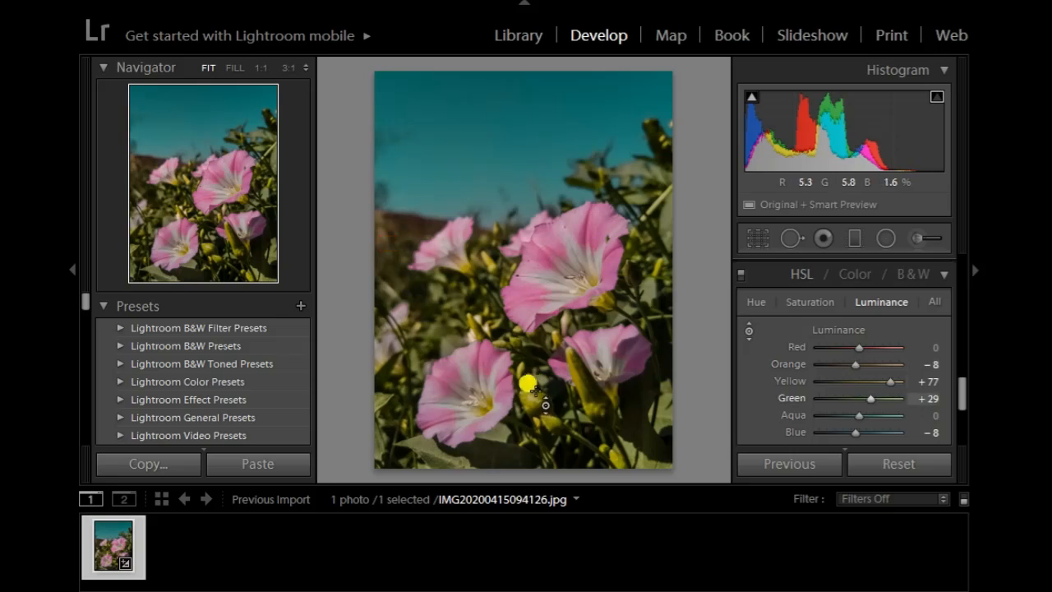
pyautogui.moveTo(531, 393); pyautogui.dragTo(518, 413)
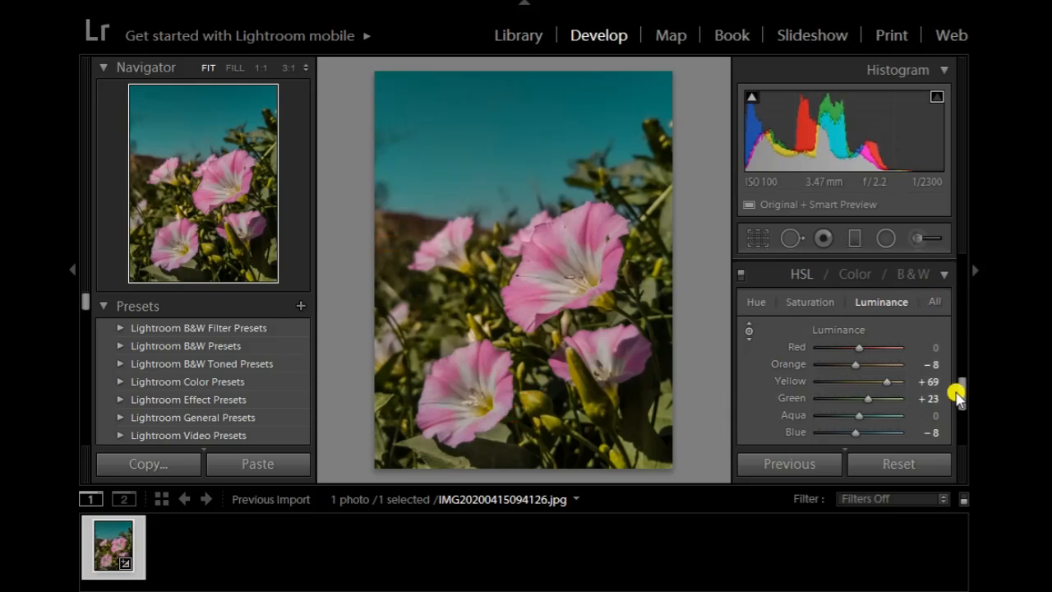
# - Tint the split-toning highlights yellow with hue 56 and saturation 38%
pyautogui.moveTo(963, 394); pyautogui.dragTo(962, 416)
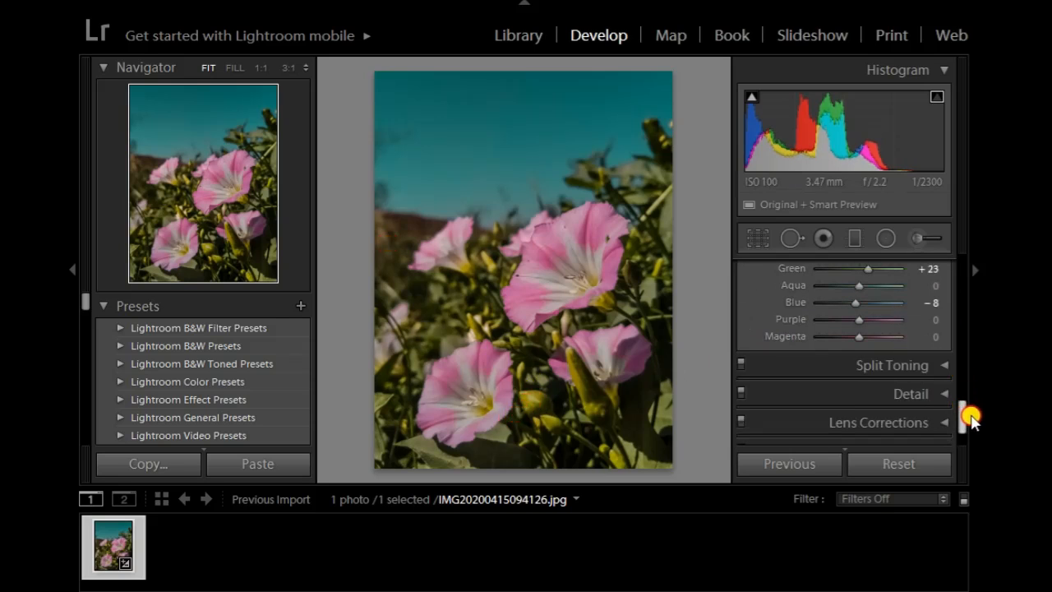
pyautogui.click(917, 369)
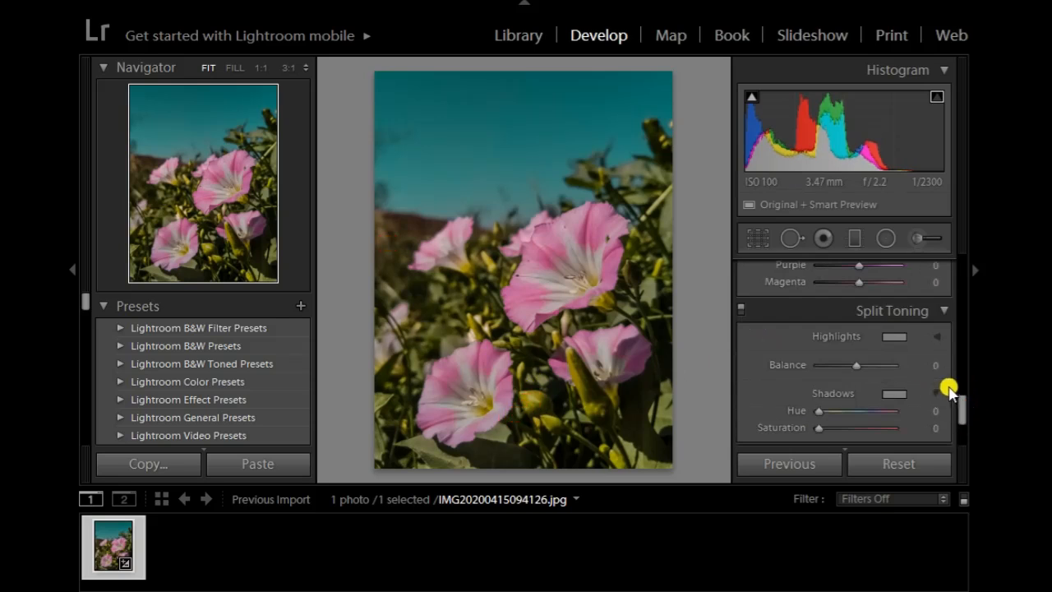
pyautogui.click(894, 337)
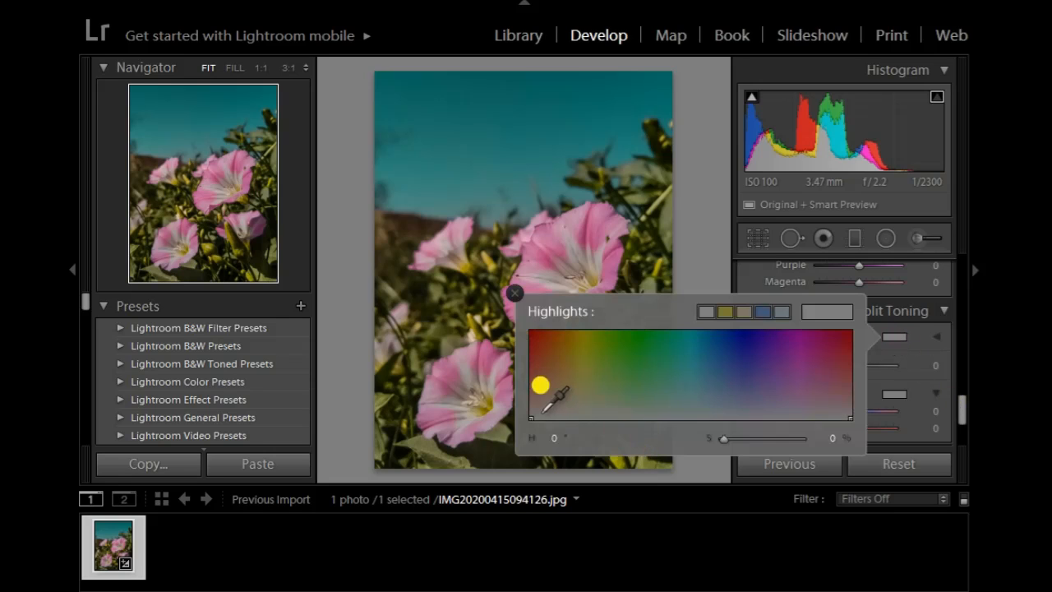
pyautogui.moveTo(574, 384)
pyautogui.mouseDown()
pyautogui.moveTo(579, 366)
pyautogui.moveTo(579, 385)
pyautogui.mouseUp()
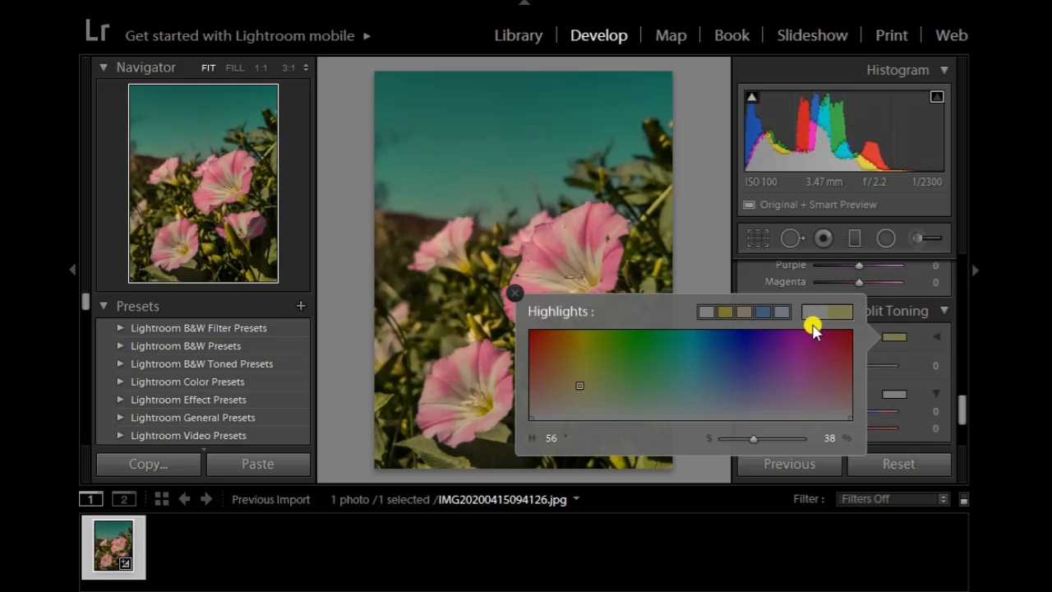
pyautogui.click(960, 404)
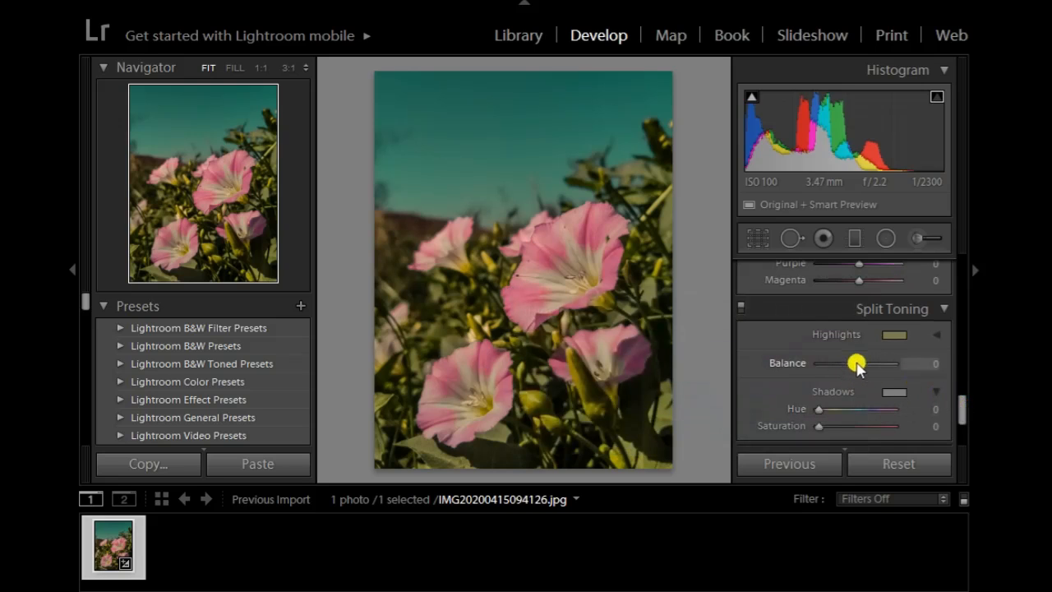
# - Set the split-toning Balance to −19 and the shadows' Saturation to 6
pyautogui.moveTo(844, 368)
pyautogui.mouseDown()
pyautogui.moveTo(835, 371)
pyautogui.moveTo(847, 369)
pyautogui.mouseUp()
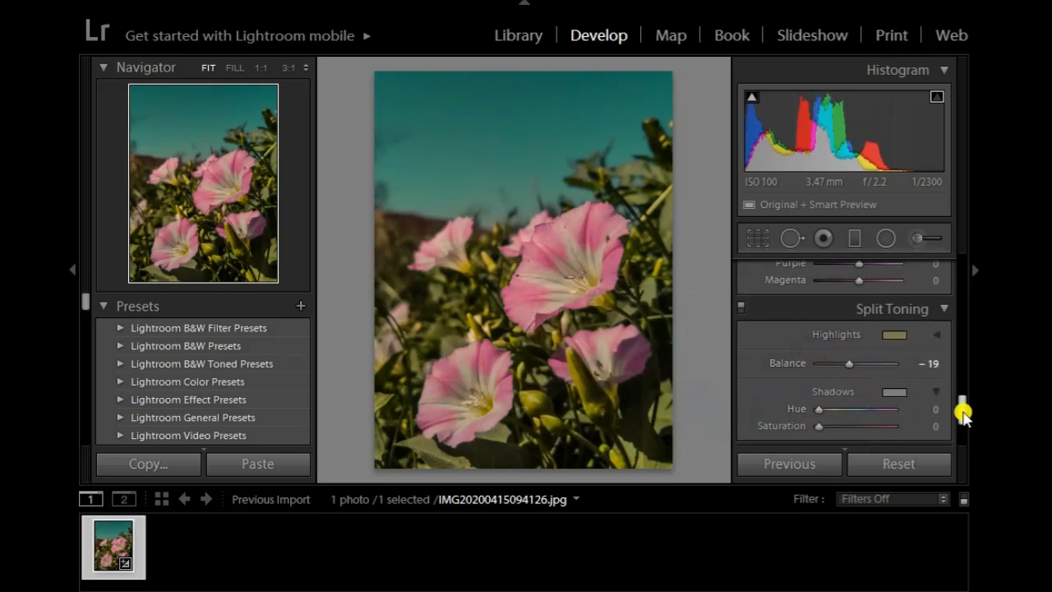
pyautogui.moveTo(963, 413); pyautogui.dragTo(966, 433)
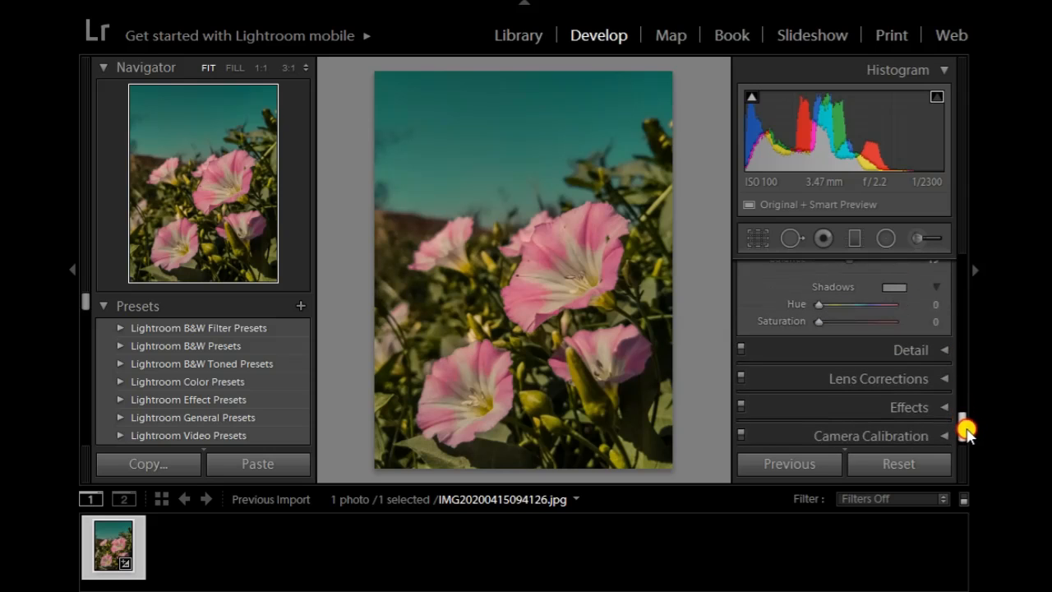
pyautogui.moveTo(819, 322)
pyautogui.mouseDown()
pyautogui.moveTo(833, 326)
pyautogui.moveTo(820, 327)
pyautogui.mouseUp()
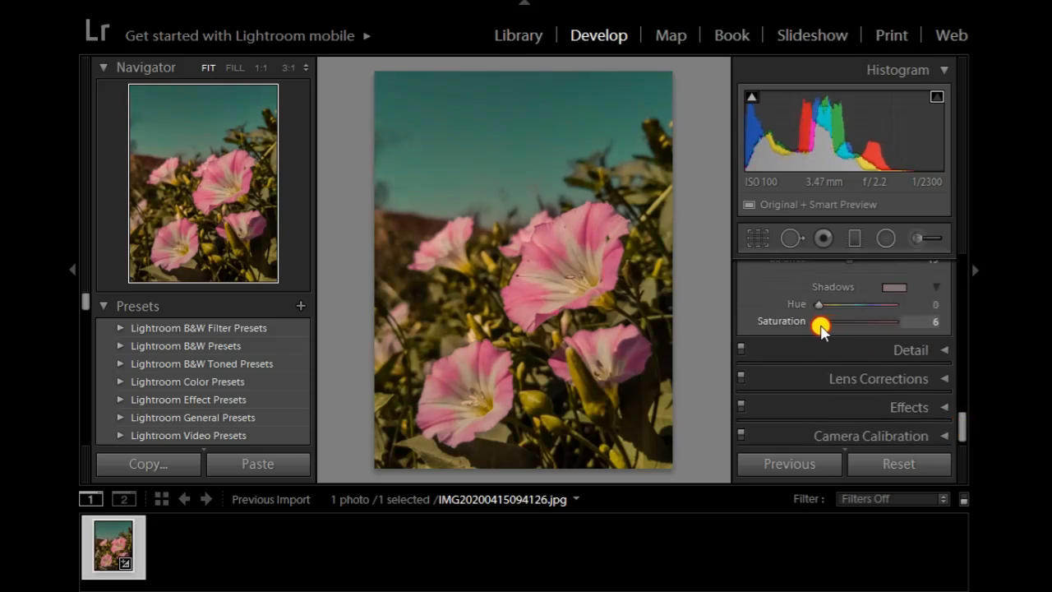
# - Set the split-toning shadows' Saturation to 0
pyautogui.moveTo(816, 326); pyautogui.dragTo(821, 327)
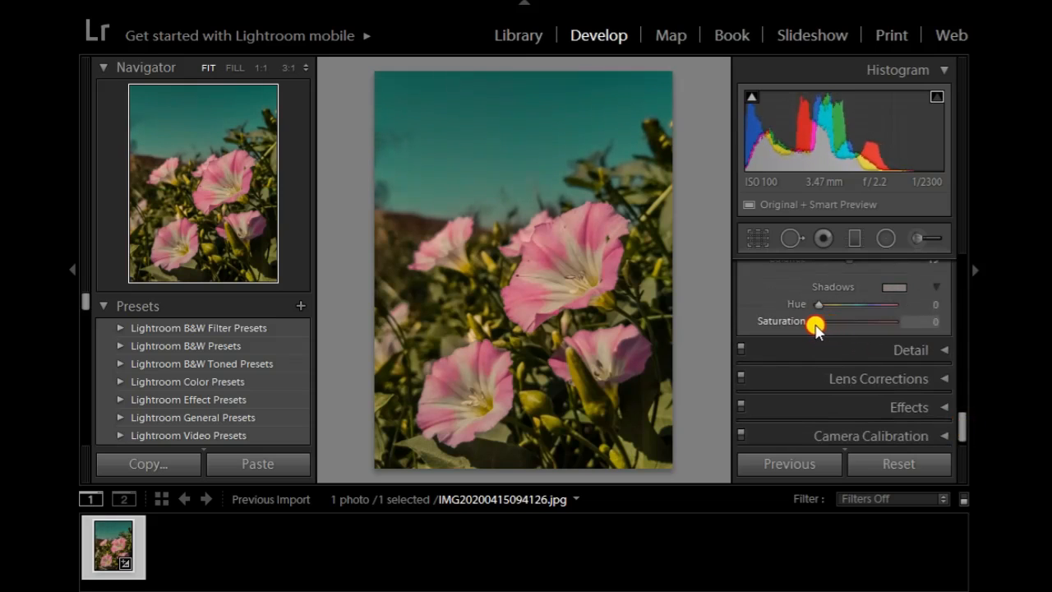
# - Sharpen the photo with Amount 41 and Masking 67
pyautogui.click(878, 350)
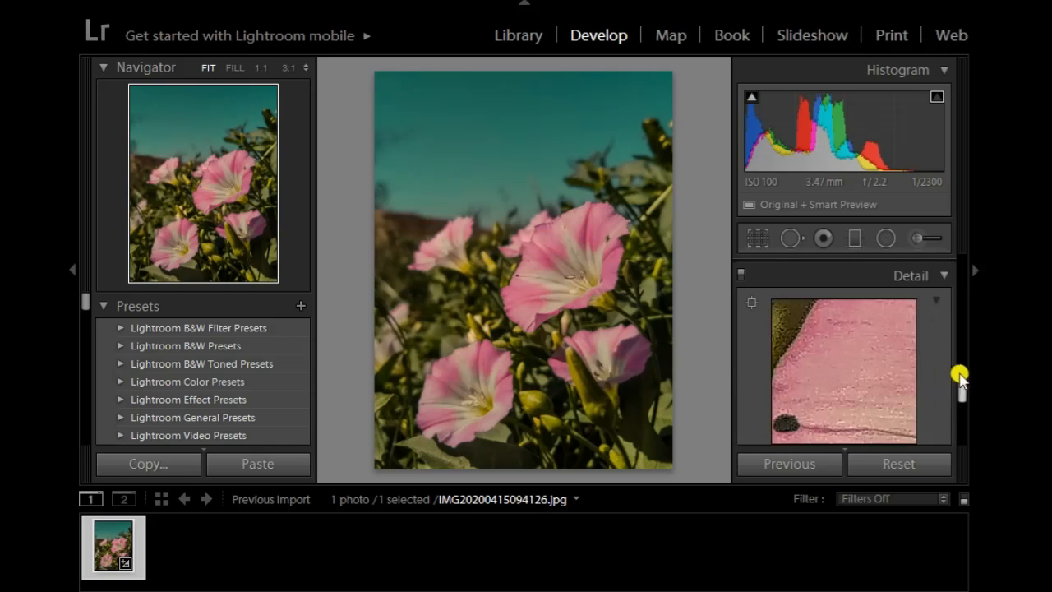
pyautogui.moveTo(963, 386); pyautogui.dragTo(963, 414)
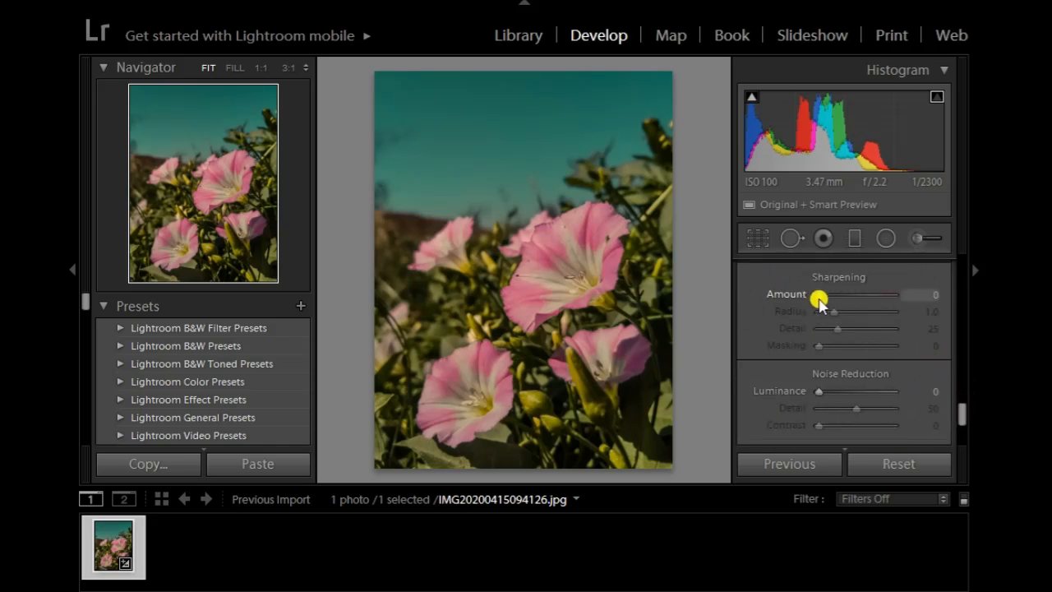
pyautogui.moveTo(818, 297); pyautogui.dragTo(834, 302)
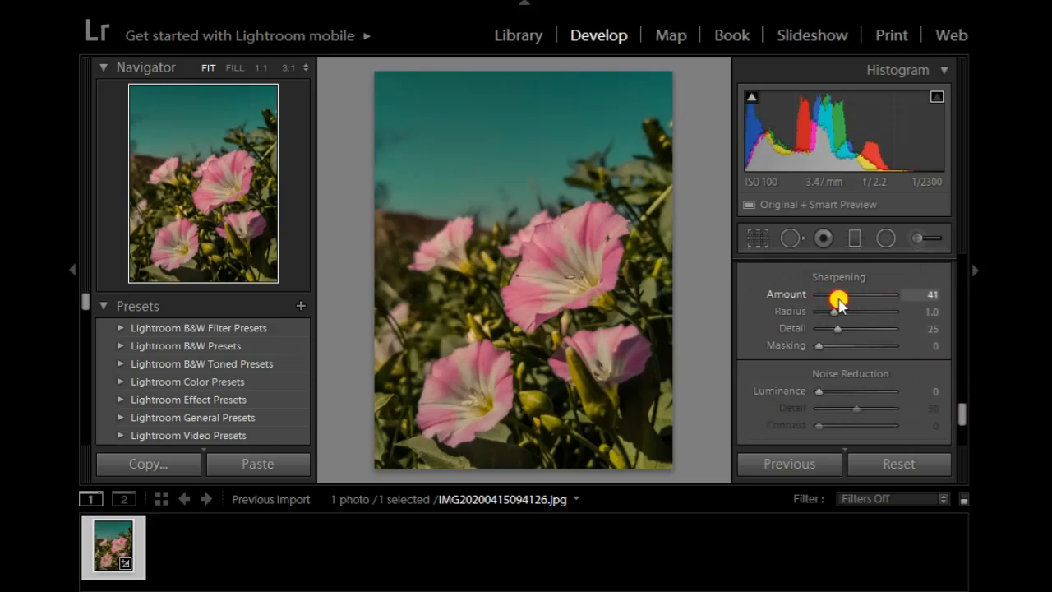
pyautogui.moveTo(817, 349); pyautogui.dragTo(858, 355)
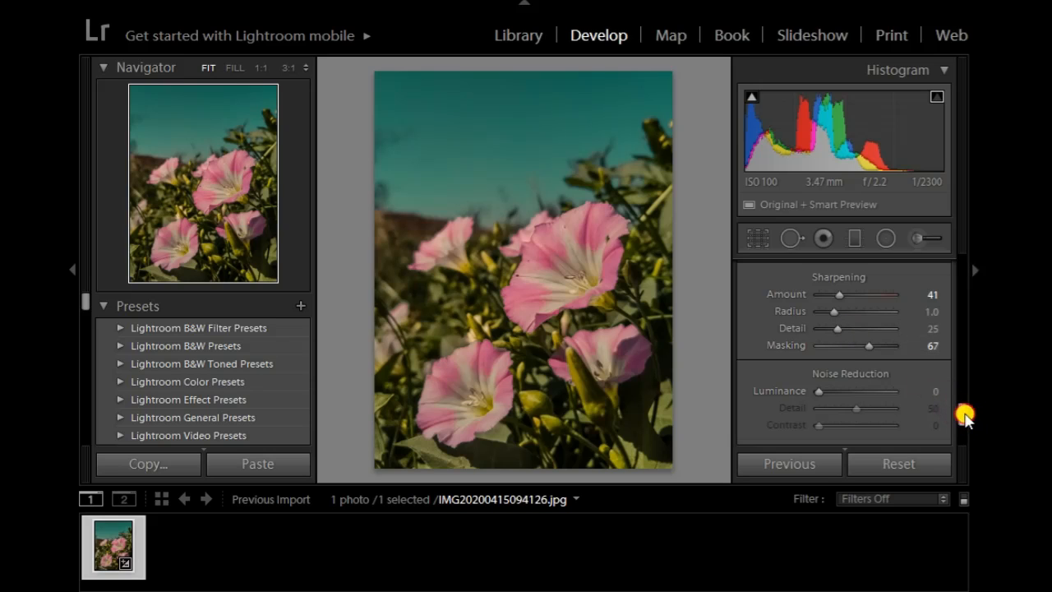
# - Set noise reduction to Luminance 14 and Color 26, with color Detail 64 and Smoothness 65
pyautogui.scroll(-1, 962, 417)
pyautogui.moveTo(818, 355); pyautogui.dragTo(835, 363)
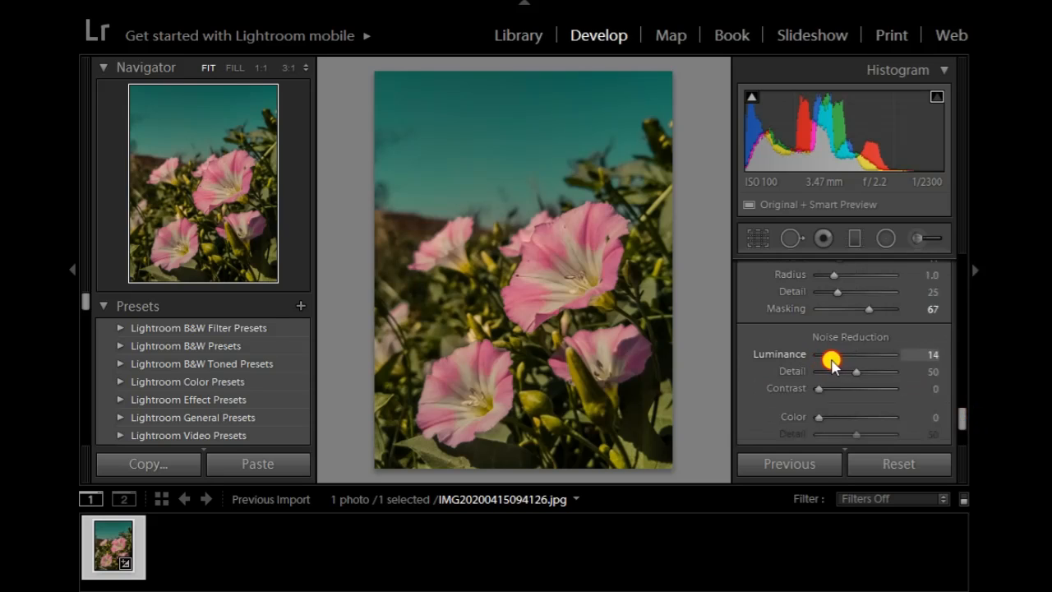
pyautogui.click(822, 418)
pyautogui.moveTo(819, 419); pyautogui.dragTo(834, 422)
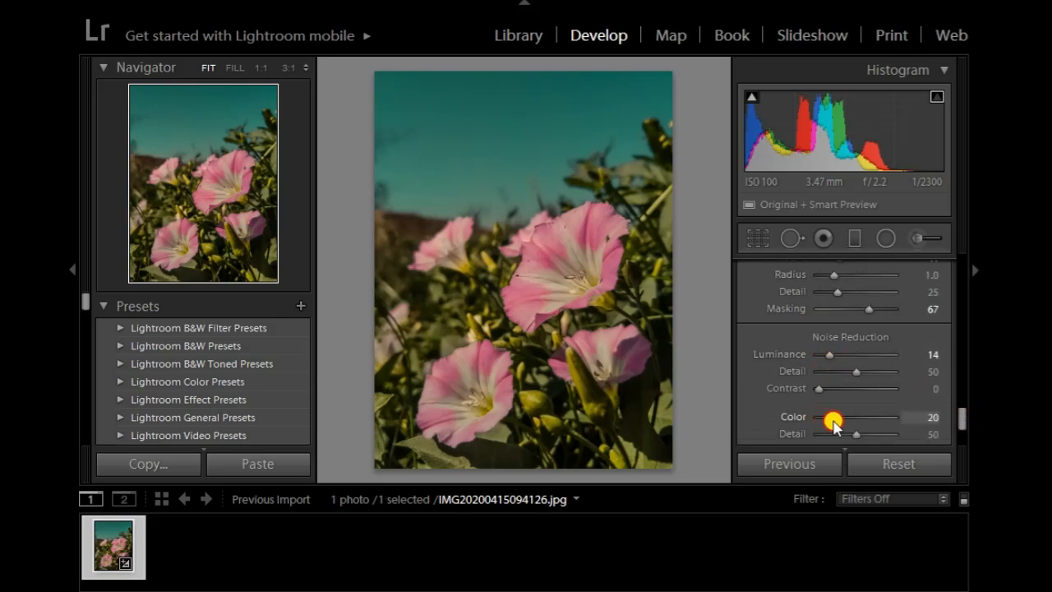
pyautogui.click(959, 421)
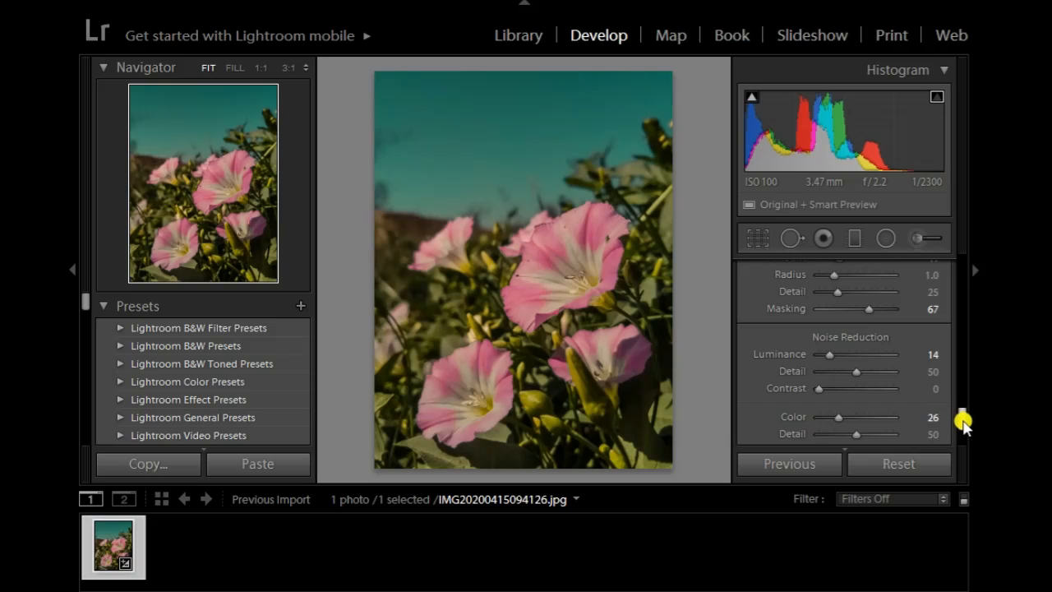
pyautogui.moveTo(963, 420); pyautogui.dragTo(967, 432)
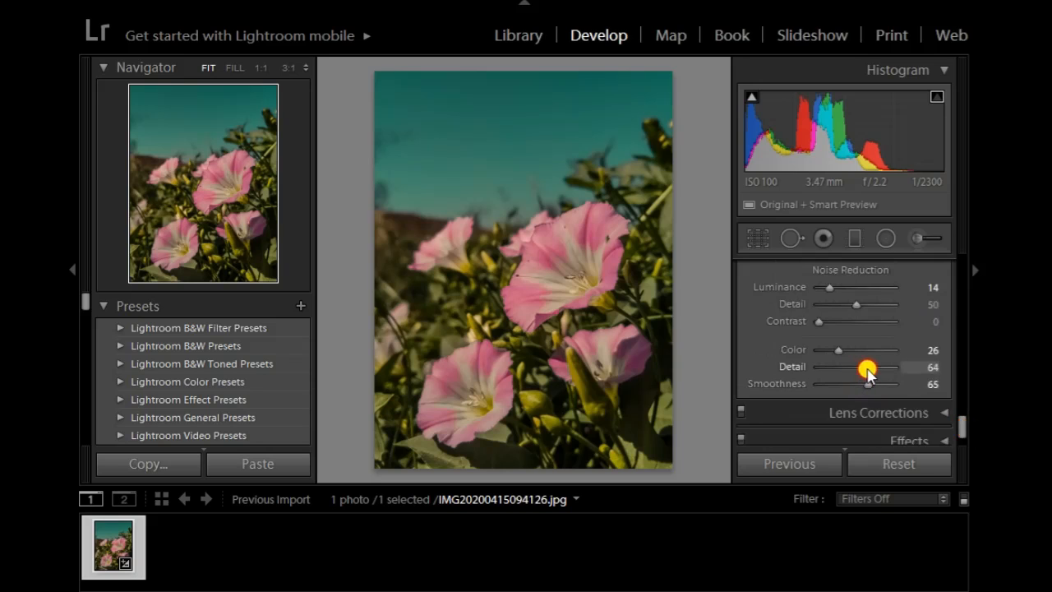
# - Add a post-crop vignette with Amount −14, Midpoint 23, Roundness +83, Feather 75 and Highlights 24
pyautogui.moveTo(962, 422); pyautogui.dragTo(960, 435)
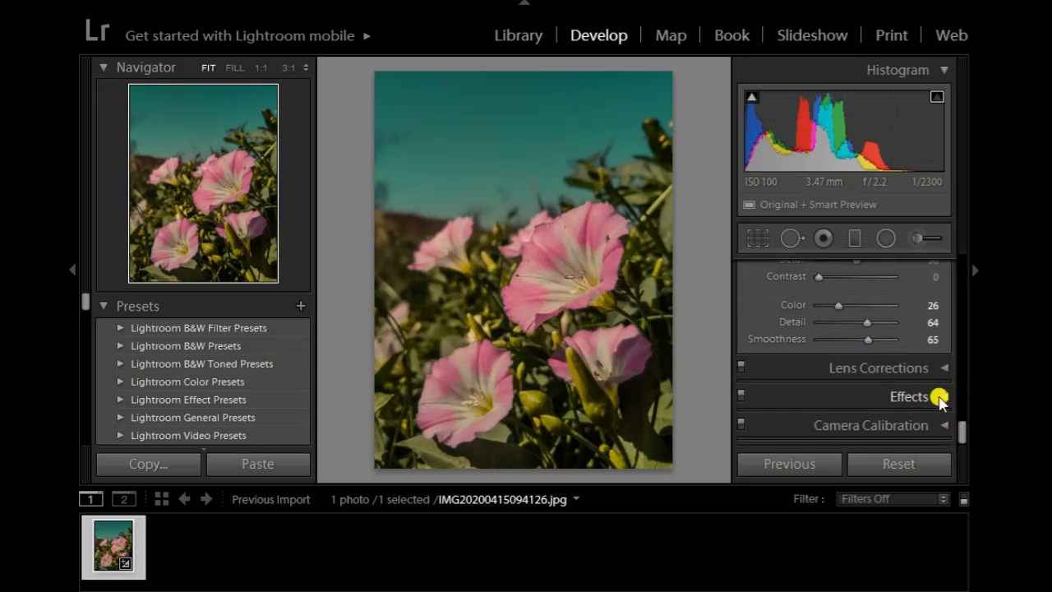
pyautogui.click(909, 396)
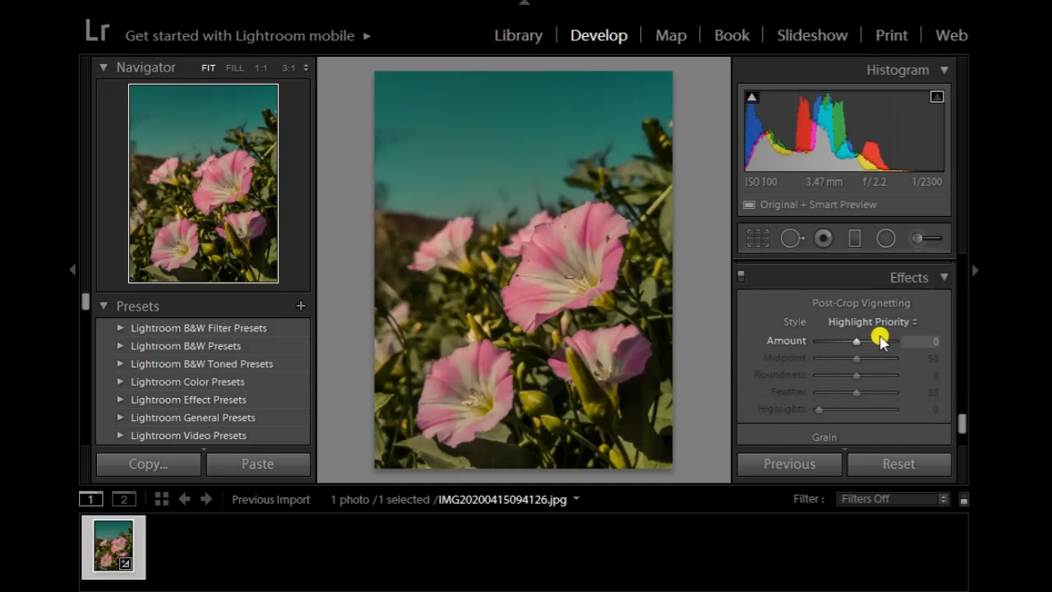
pyautogui.moveTo(857, 344); pyautogui.dragTo(888, 374)
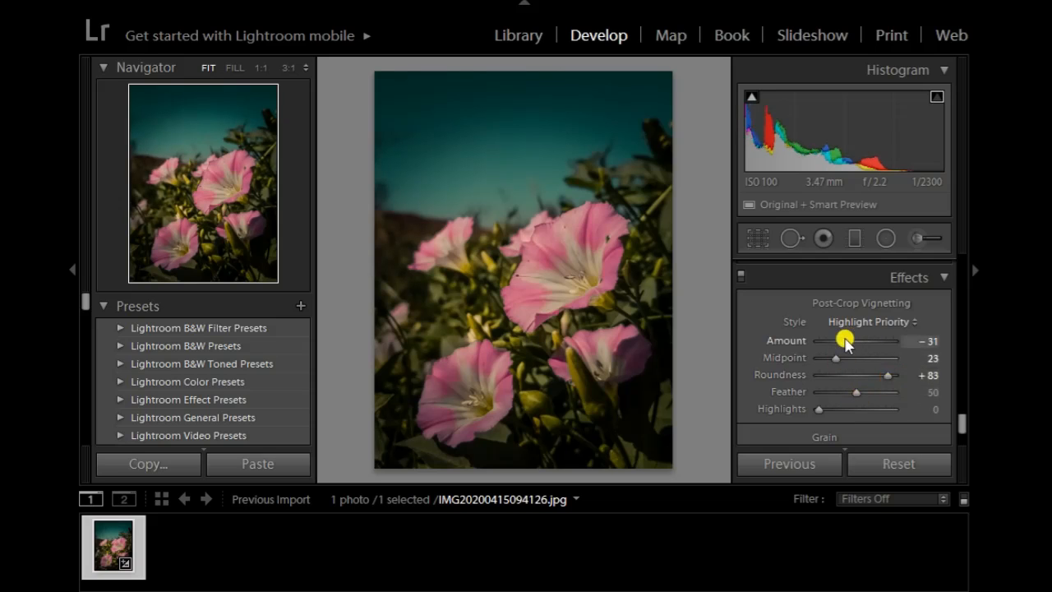
pyautogui.moveTo(845, 340); pyautogui.dragTo(850, 346)
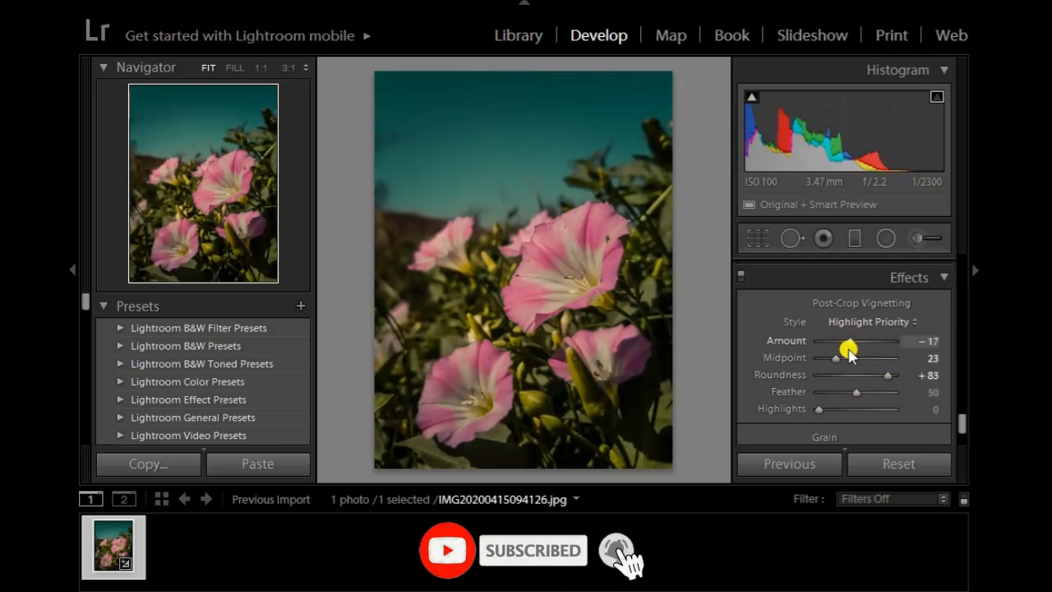
pyautogui.moveTo(850, 348); pyautogui.dragTo(852, 349)
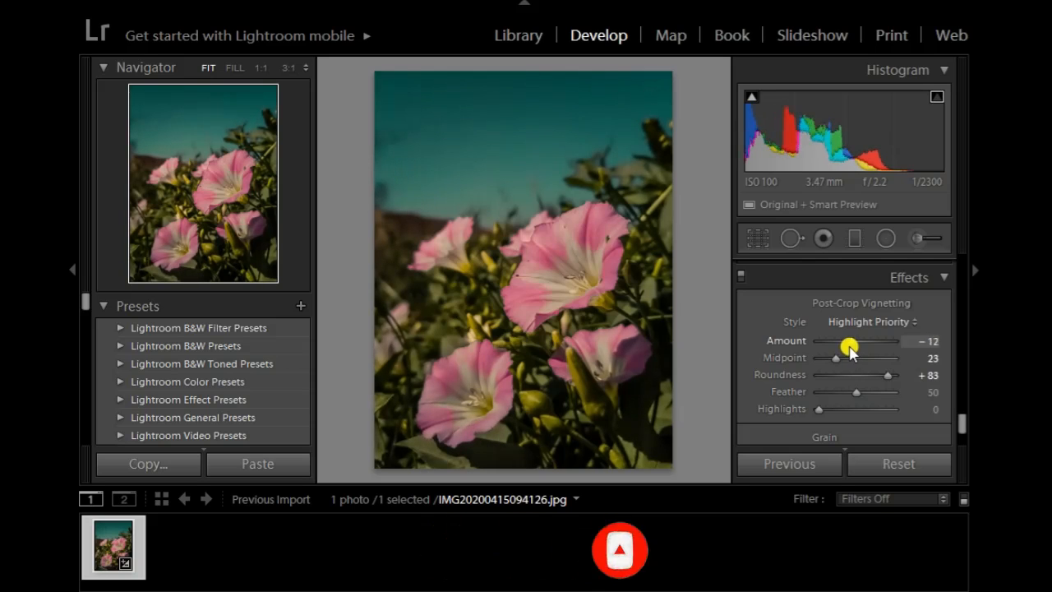
pyautogui.moveTo(853, 345); pyautogui.dragTo(852, 345)
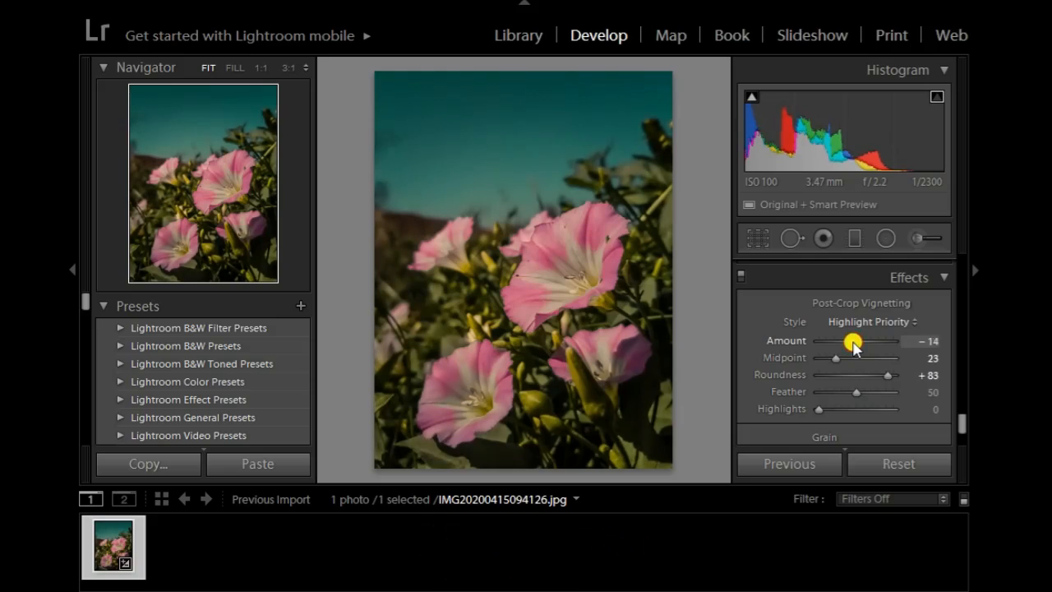
pyautogui.moveTo(861, 395); pyautogui.dragTo(880, 395)
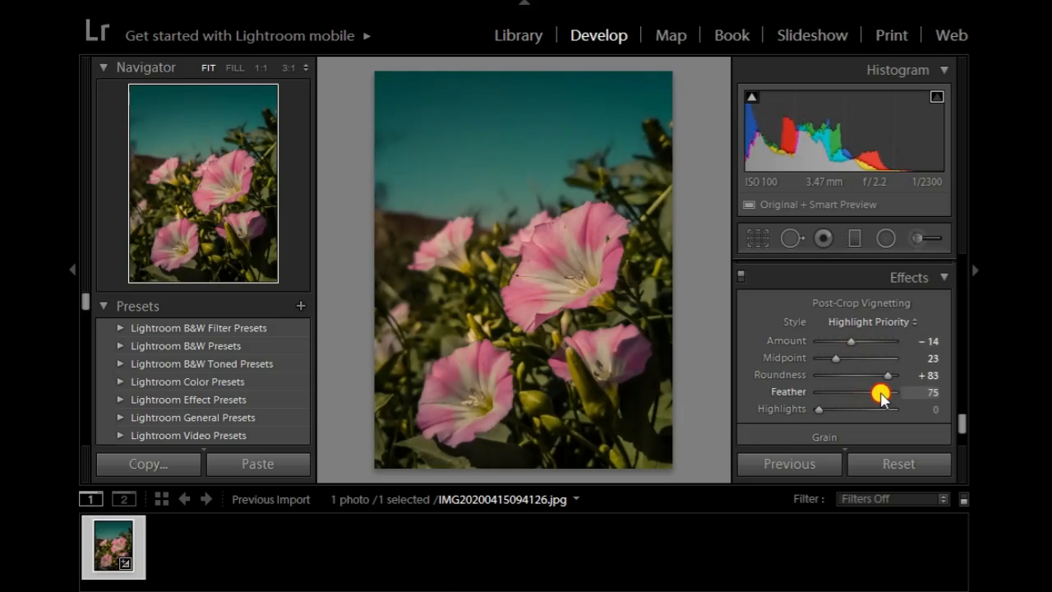
pyautogui.moveTo(818, 408); pyautogui.dragTo(837, 408)
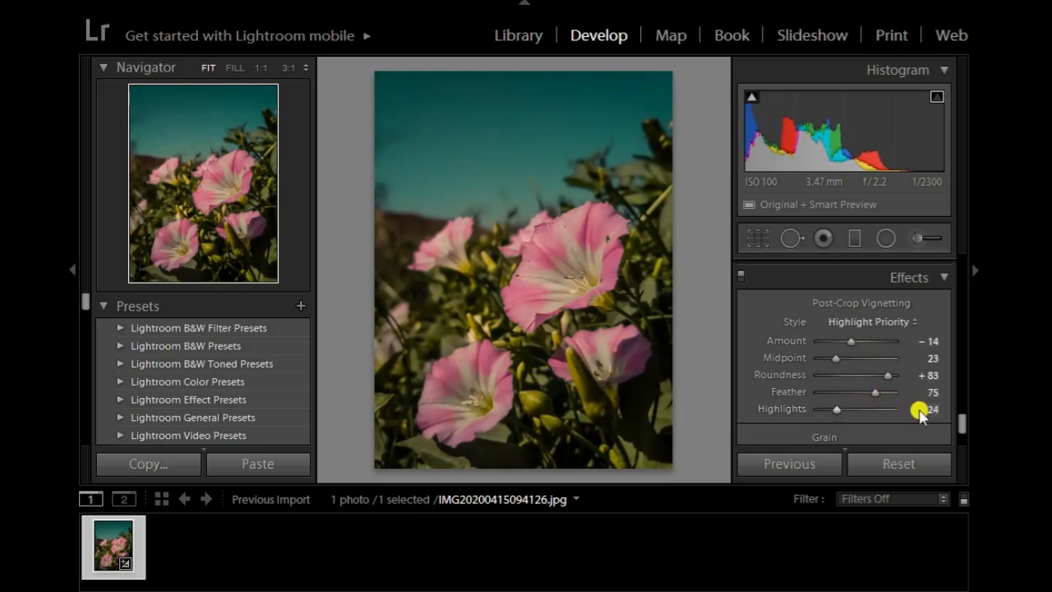
# - Add film grain to the photo with Amount 44 and Size 51
pyautogui.moveTo(968, 420); pyautogui.dragTo(959, 430)
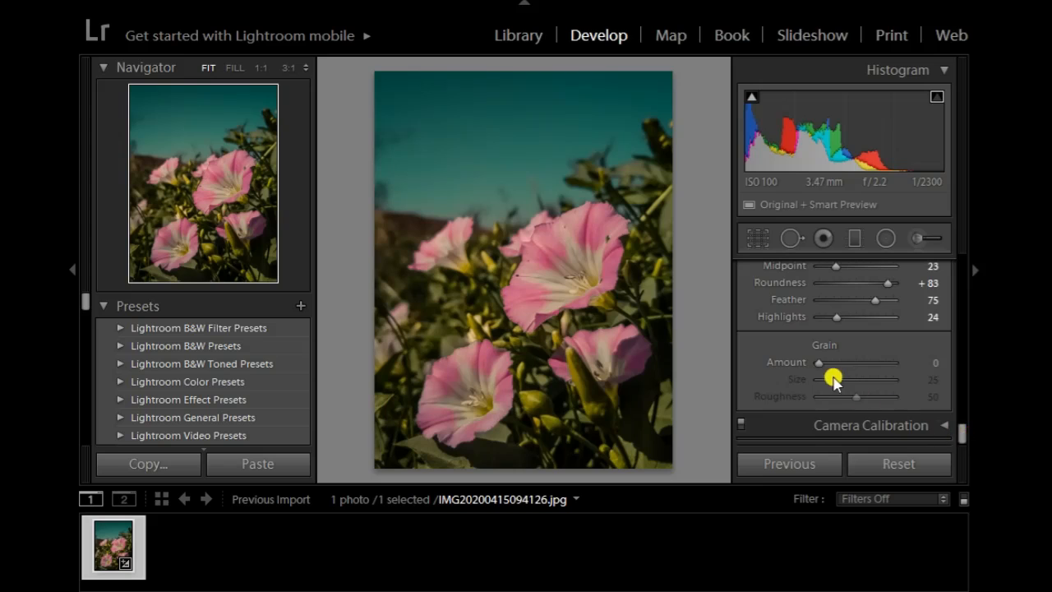
pyautogui.moveTo(820, 363); pyautogui.dragTo(853, 367)
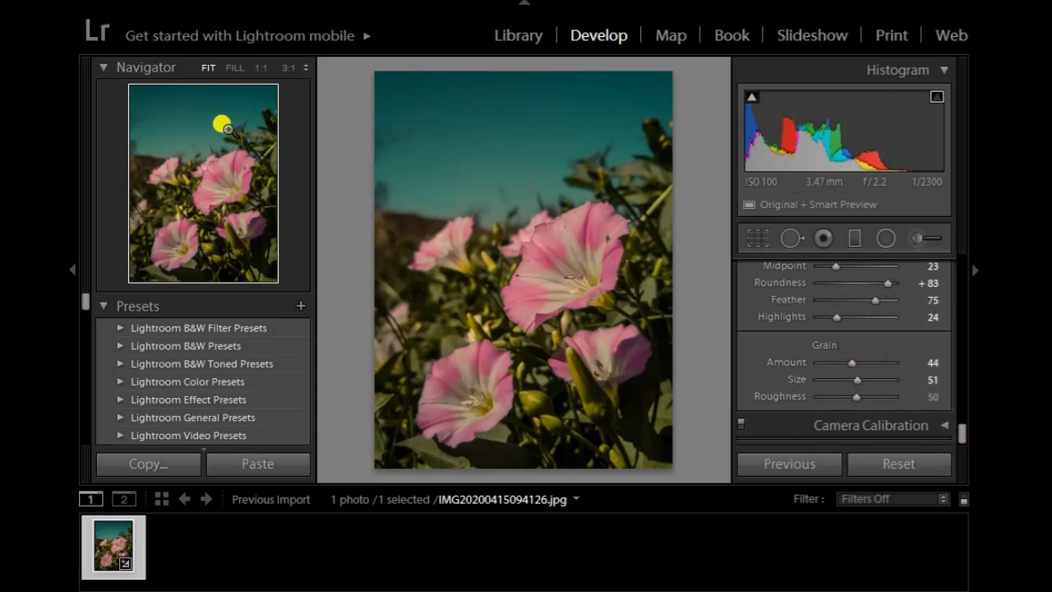
# - Compare the original and edited photo in the Left / Right Before / After view
pyautogui.click(297, 3)
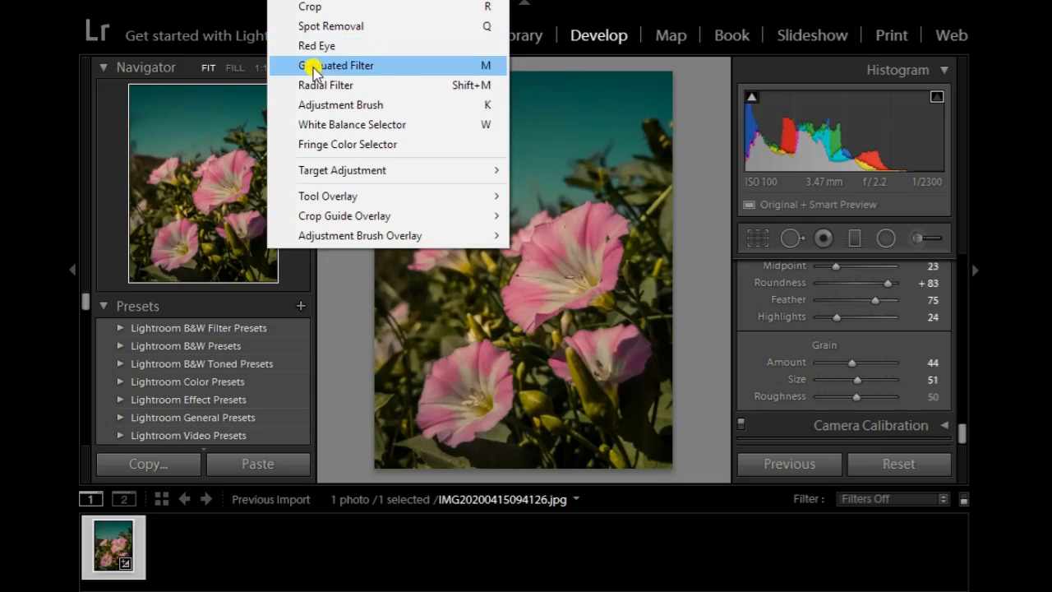
pyautogui.moveTo(320, 2)
pyautogui.moveTo(437, 162)
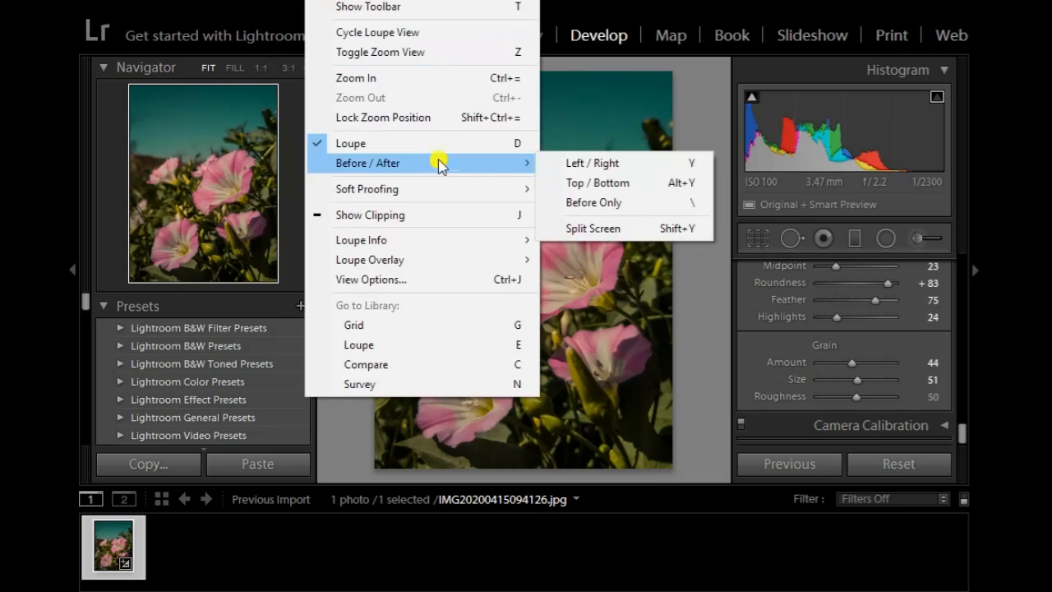
pyautogui.click(604, 169)
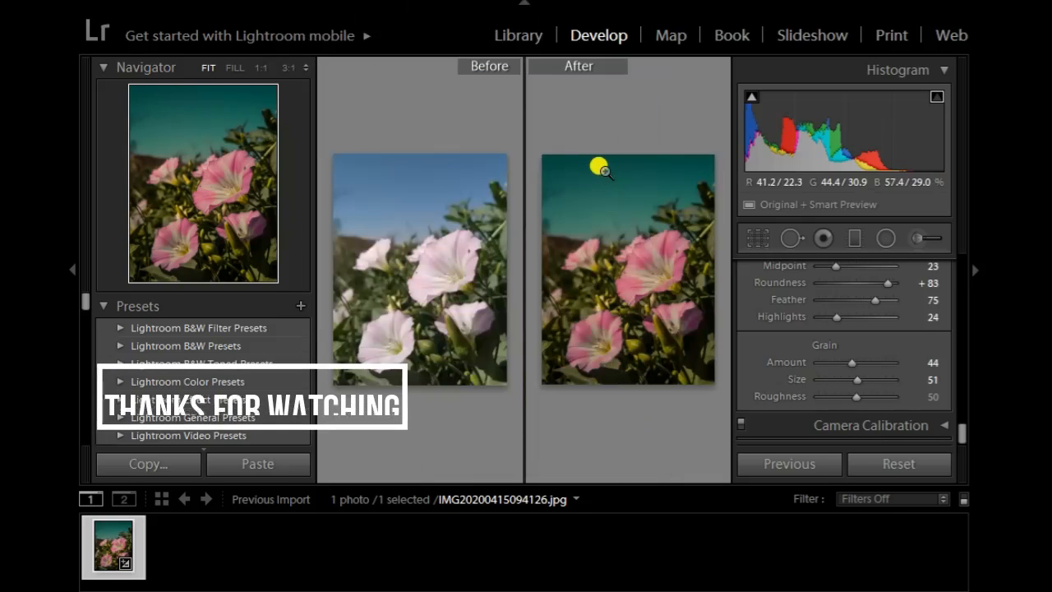